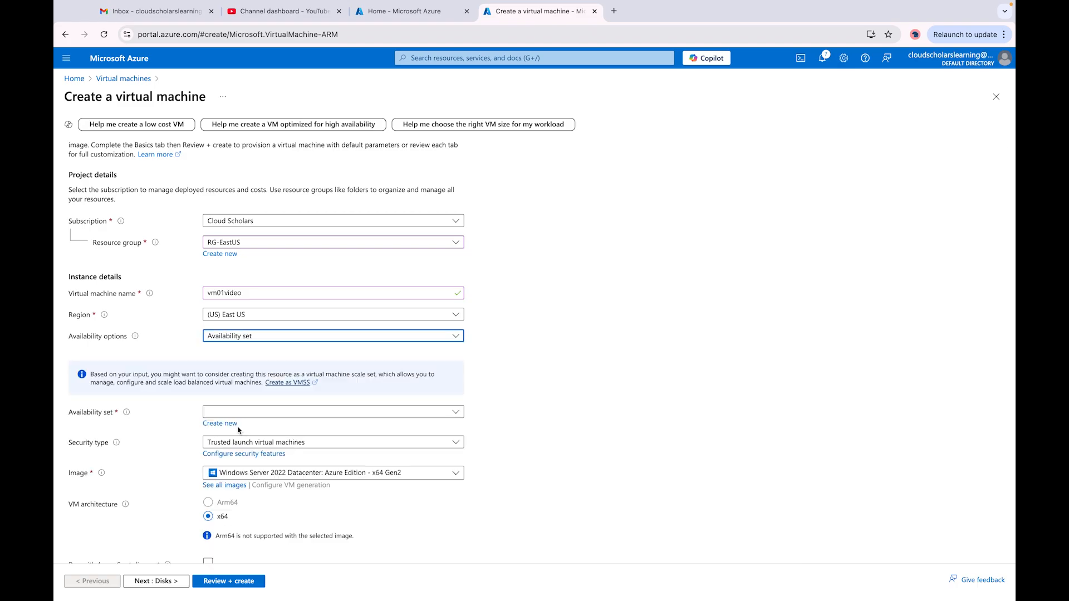
- Create a new availability set named video_set for the virtual machine, keeping the default fault and update domains
left_click(273, 313)
left_click(273, 314)
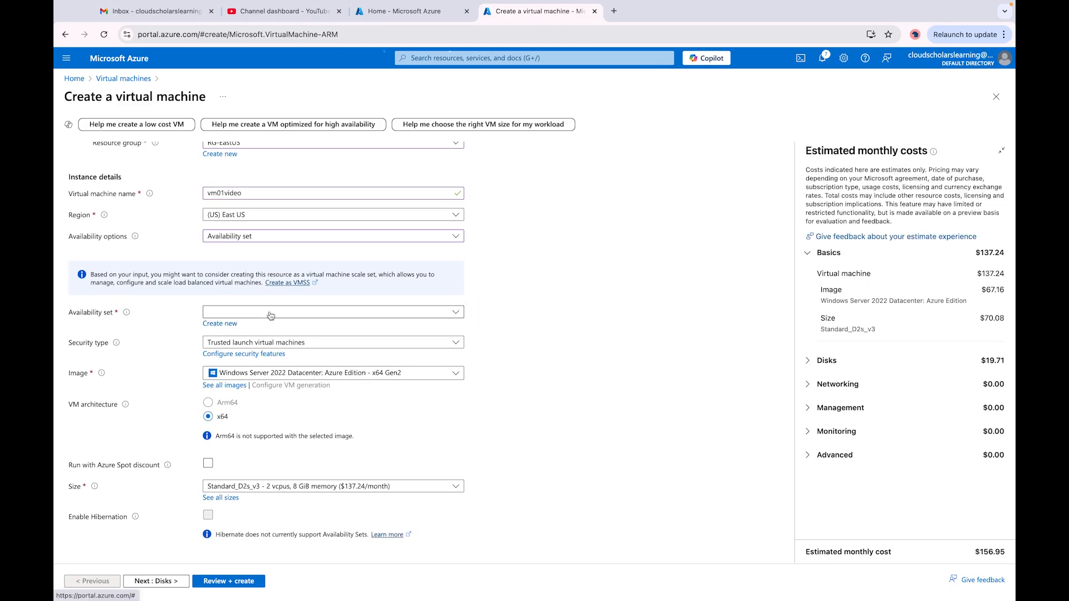
left_click(219, 324)
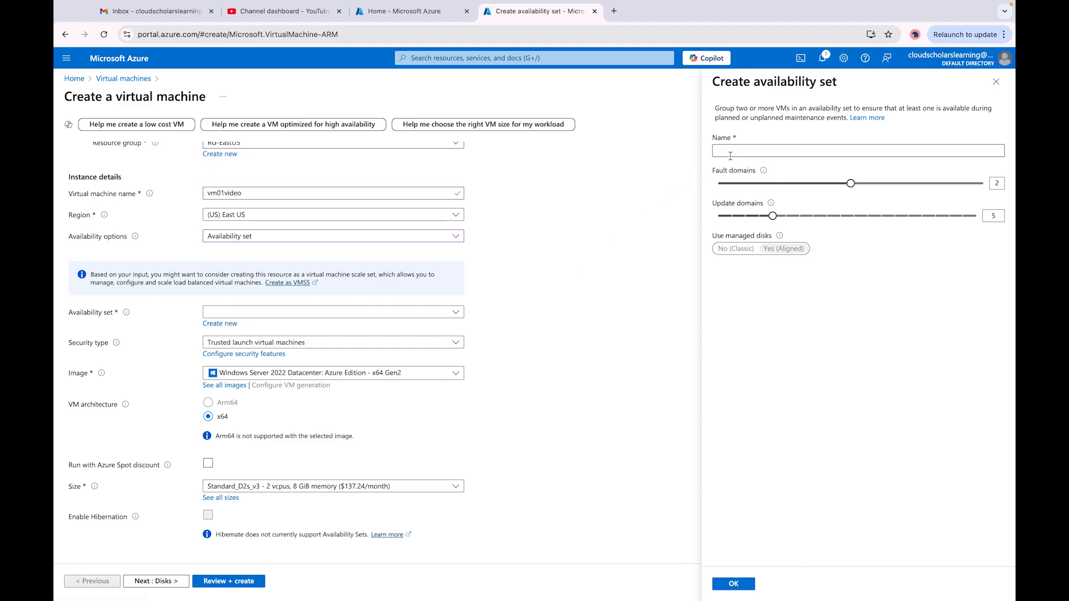
left_click(747, 146)
type("video_set")
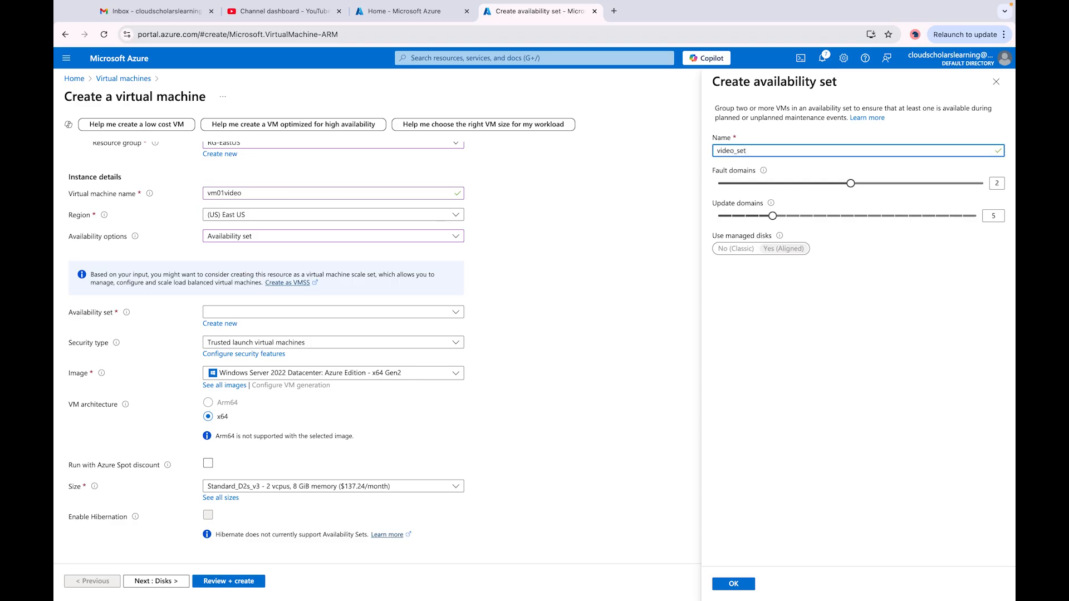
left_click(734, 584)
- Set the virtual machine's security type to Standard
scroll(437, 229, "down", 2)
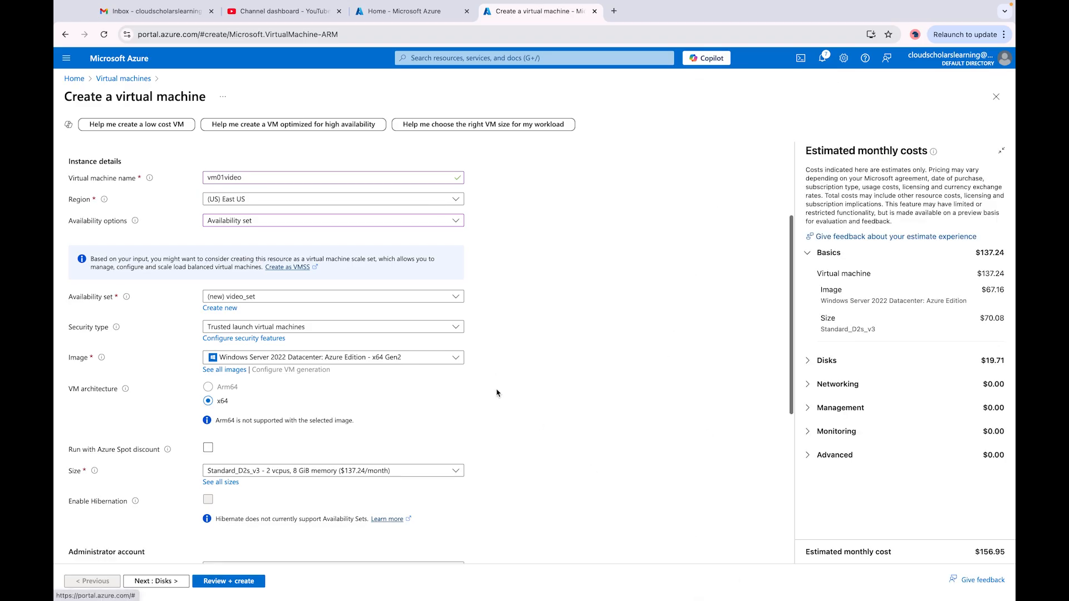
left_click(437, 229)
left_click(346, 240)
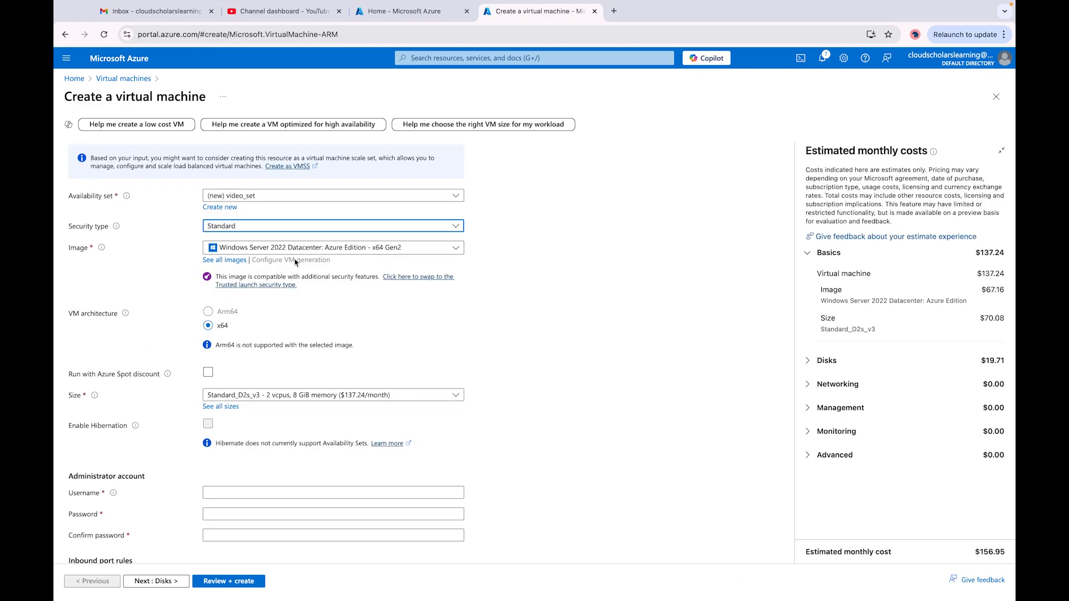
- Fill in the administrator account with username testadmin and enter and confirm the account password
scroll(293, 253, "down", 3)
left_click(271, 347)
type("testadmin")
key("Tab")
type("P")
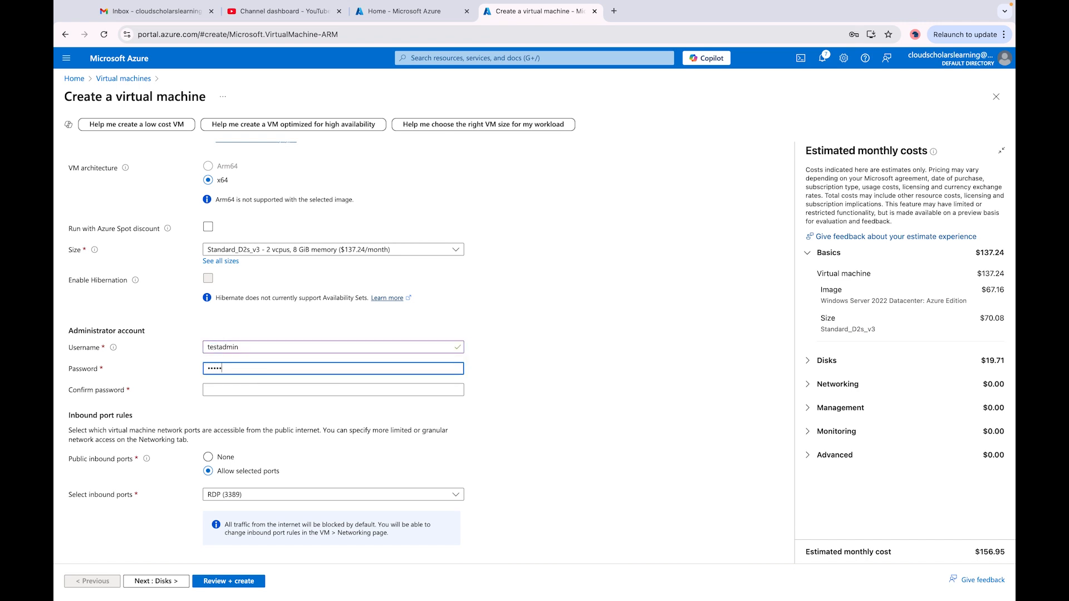
key("Tab")
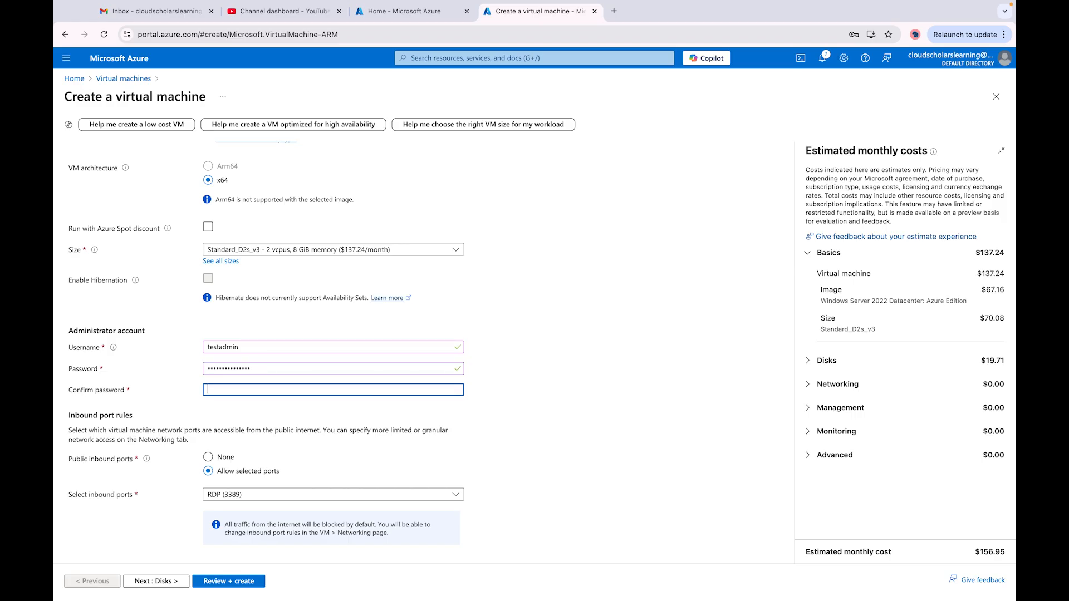
type("••••")
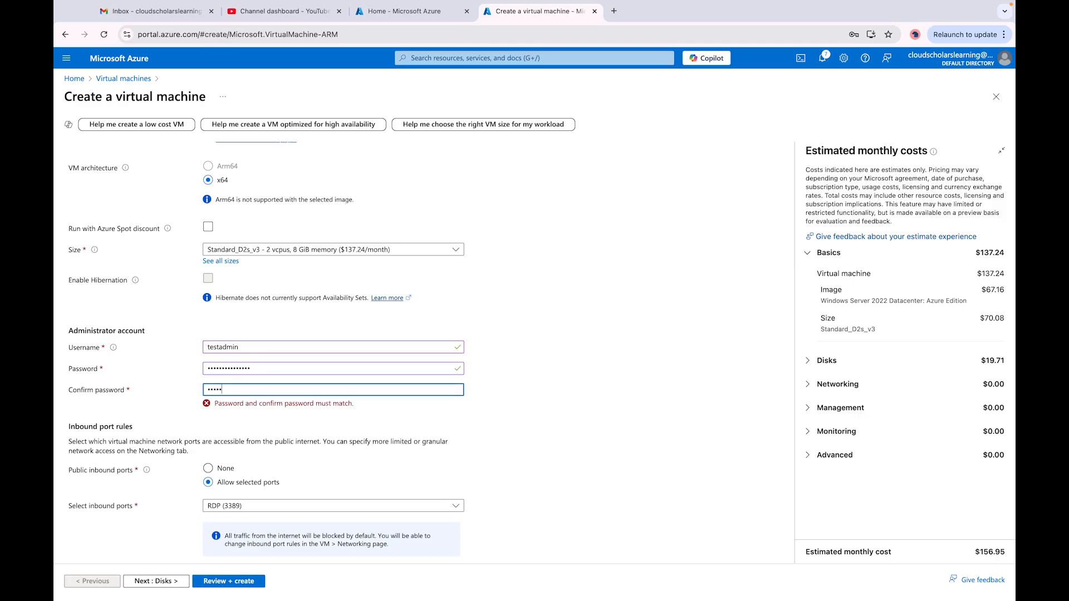
type("•")
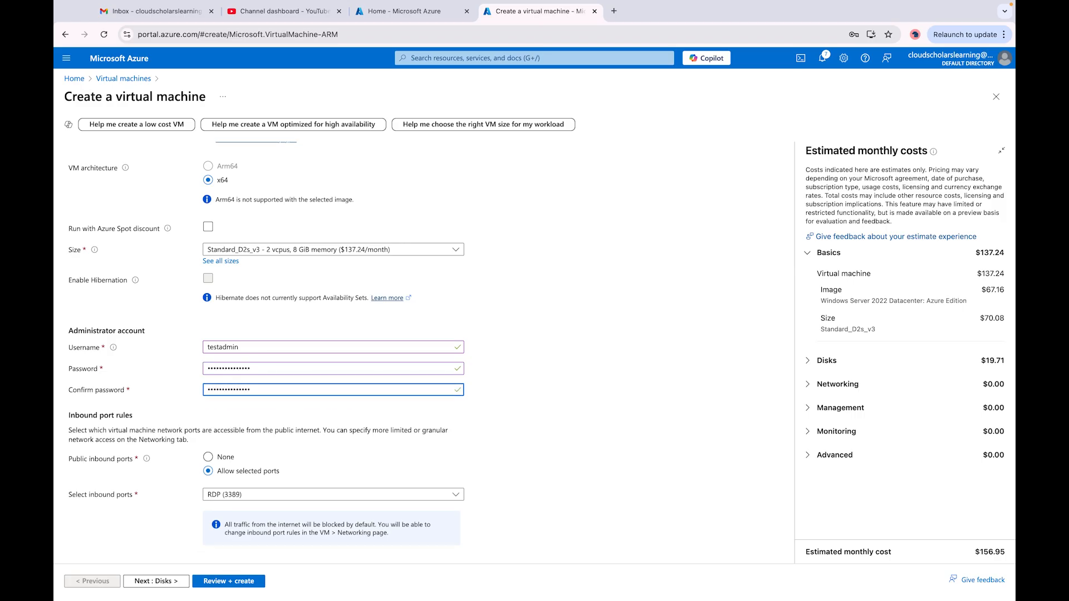
- Add HTTP (80) to the allowed inbound ports alongside RDP (3389)
scroll(285, 387, "down", 2)
left_click(286, 405)
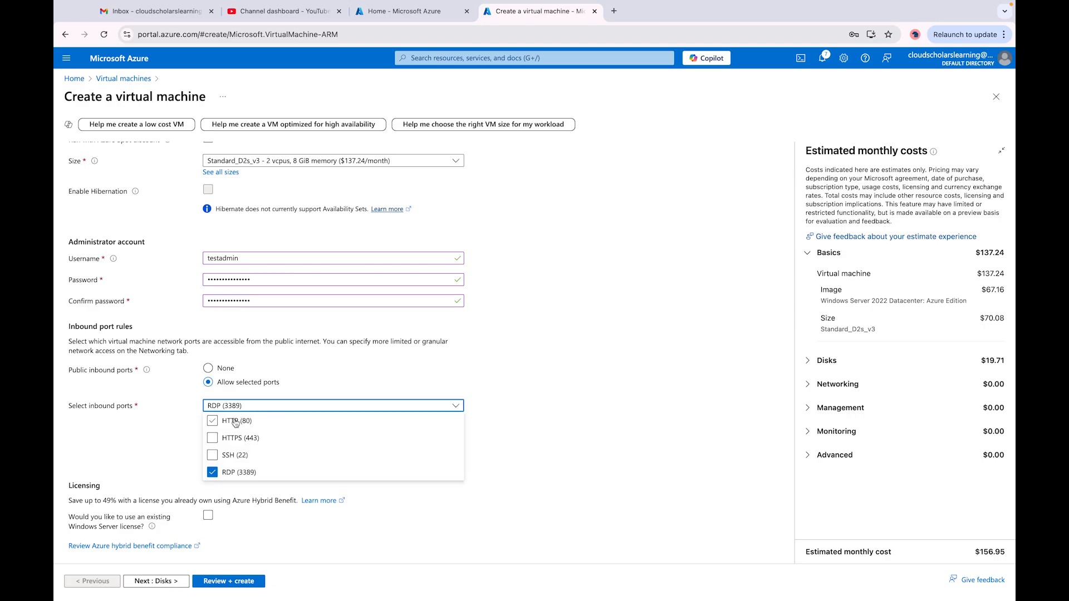
left_click(214, 422)
left_click(488, 410)
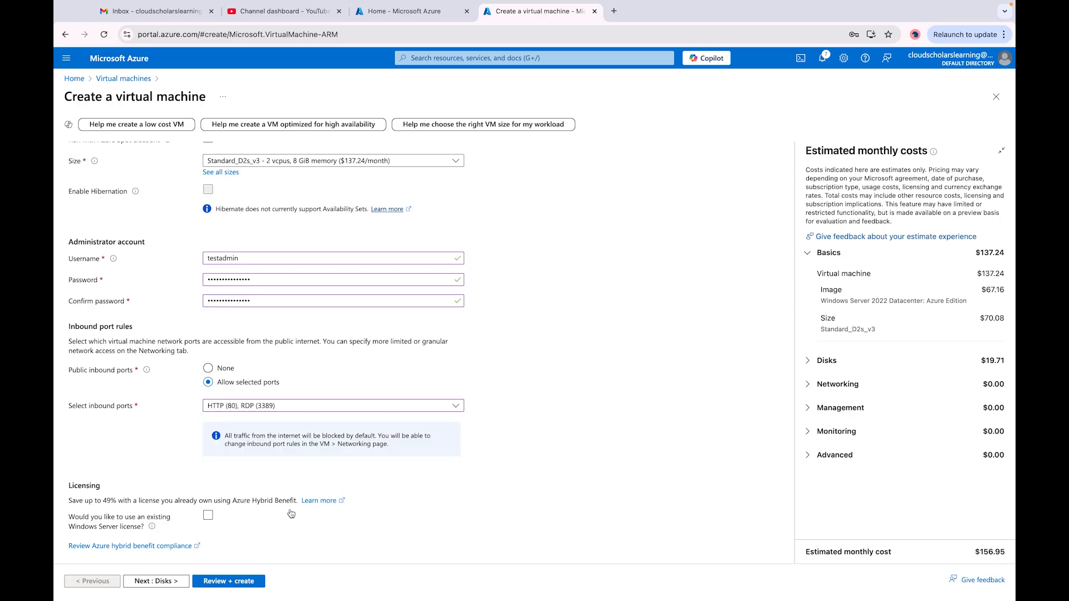
- Go on to the disk settings and set the OS disk type to Standard SSD (locally-redundant storage)
left_click(159, 584)
left_click(249, 328)
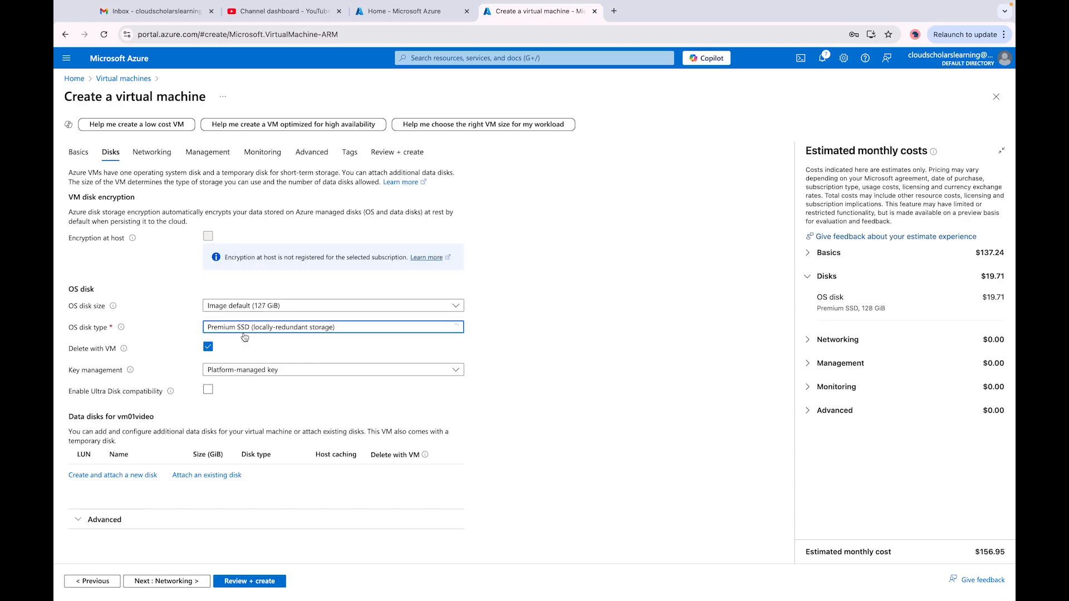
left_click(228, 396)
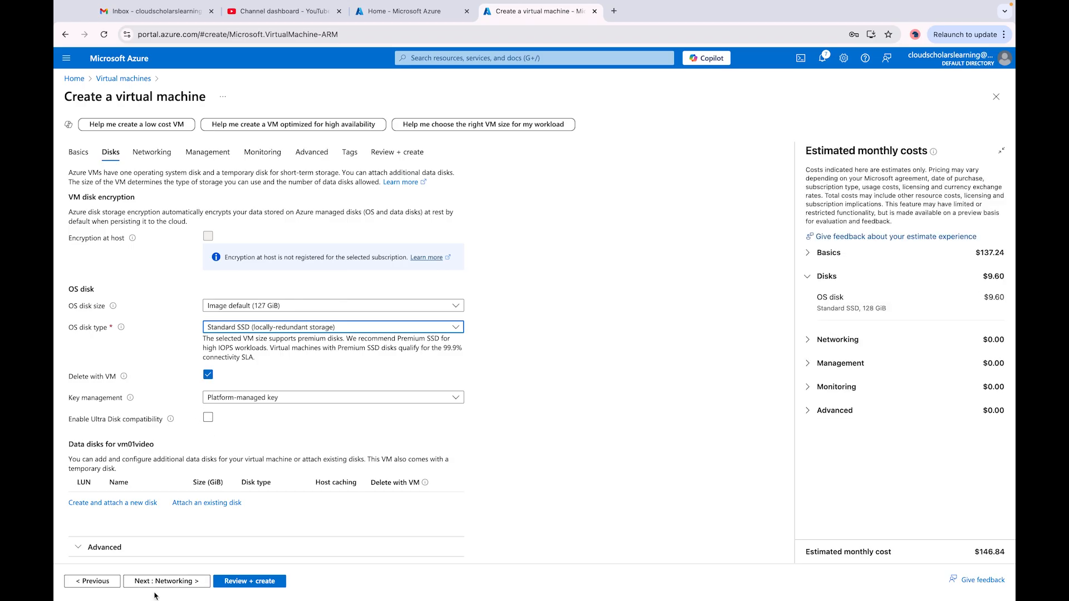
- In the networking settings, choose the RG-EastUS-vnet virtual network and the default (10.0.0.0/24) subnet
left_click(167, 581)
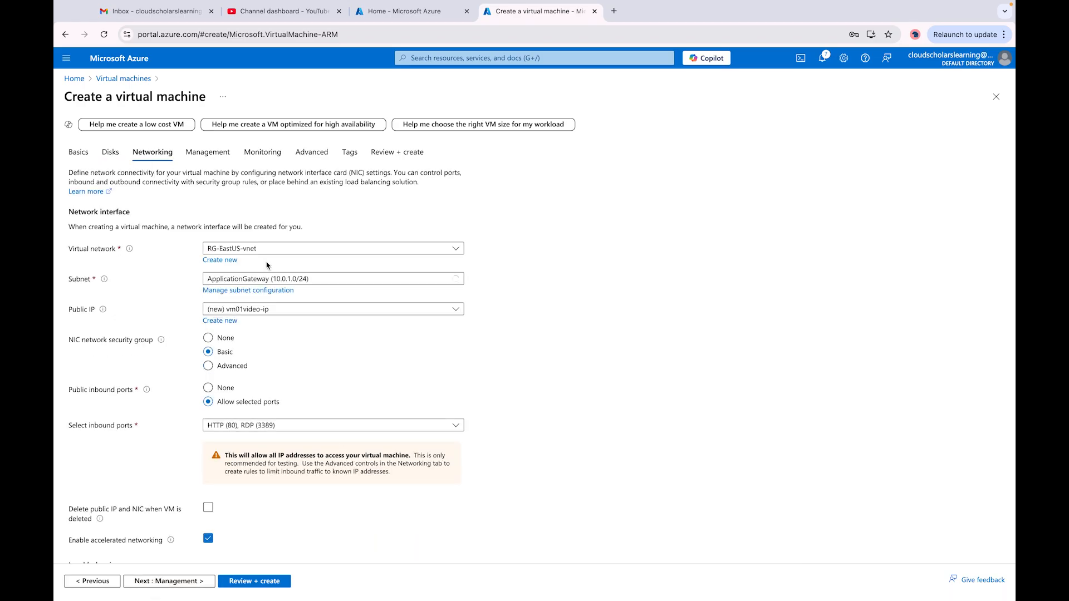
left_click(268, 248)
left_click(250, 301)
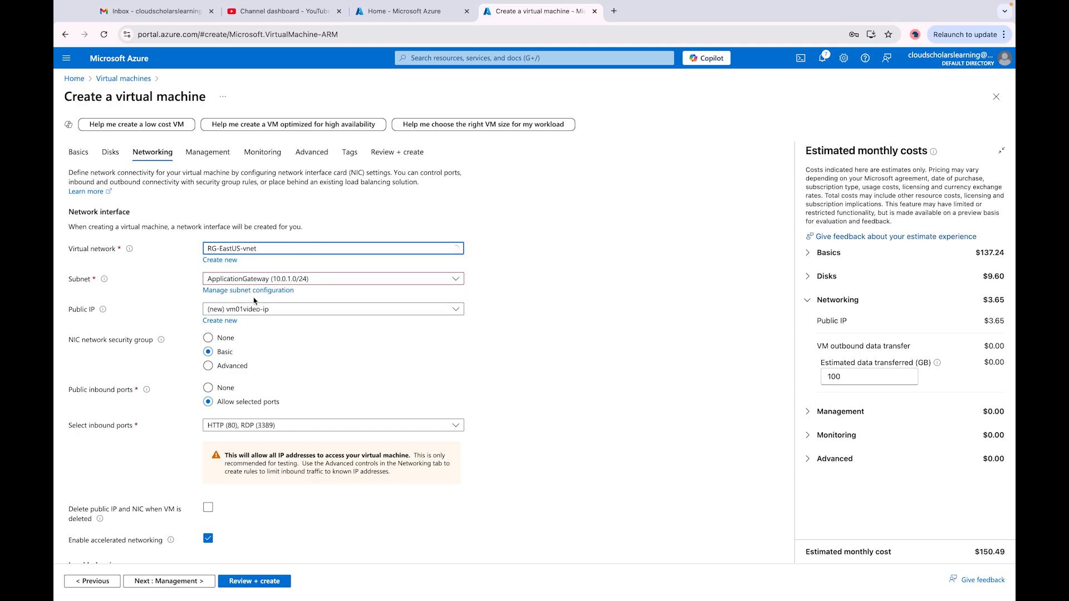
left_click(339, 282)
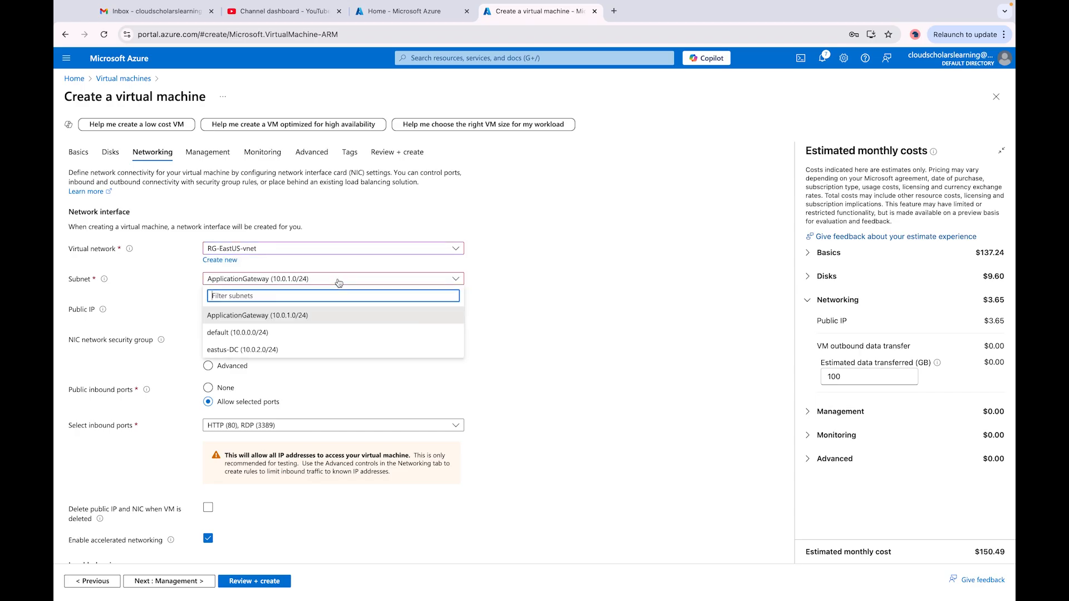
left_click(266, 333)
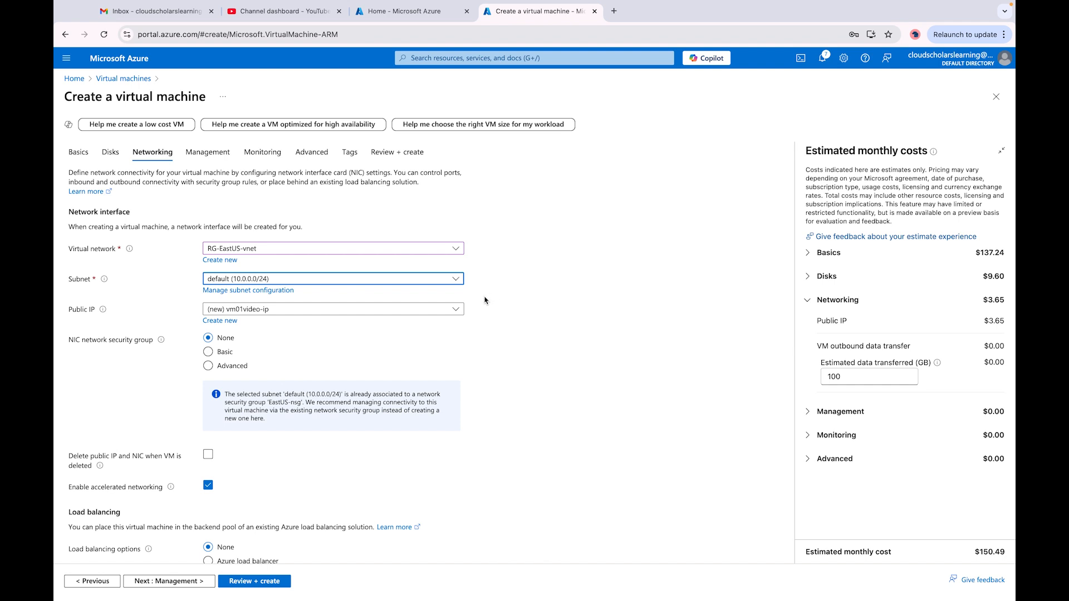
- Use the new public IP vm01video-ip and have the public IP and NIC deleted together with the VM
left_click(371, 309)
left_click(281, 325)
scroll(437, 362, "down", 1)
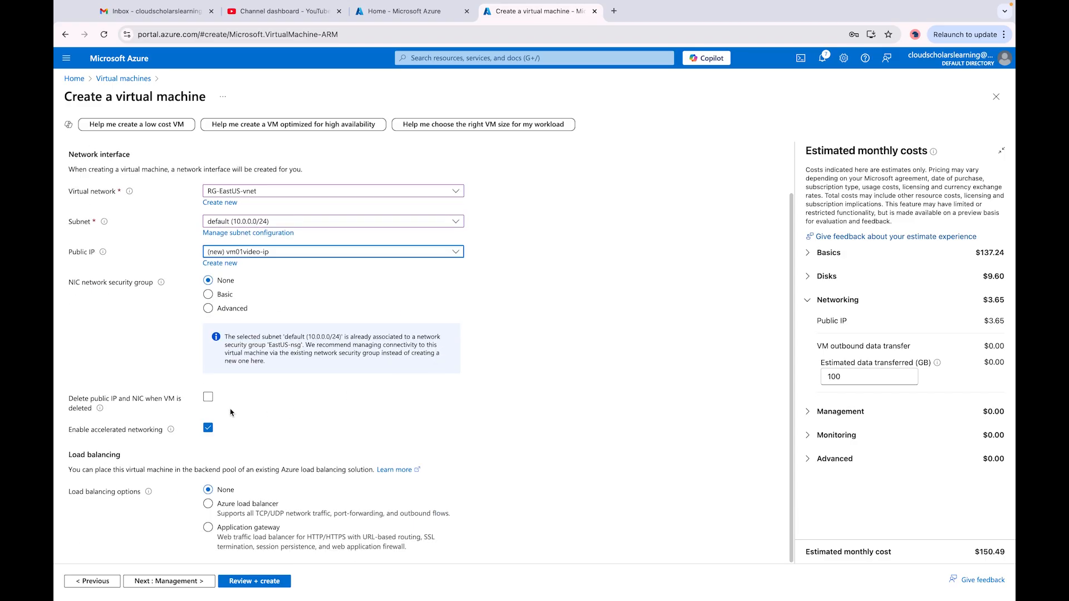
left_click(209, 398)
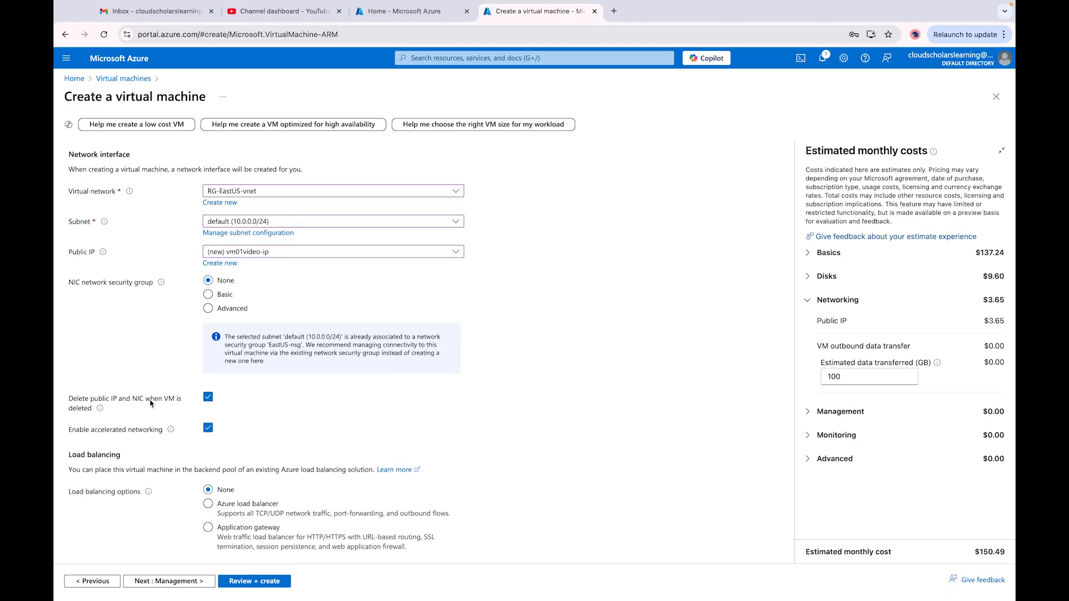
- Validate the vm01video configuration with the remaining settings at their defaults and submit it for creation
left_click(158, 581)
left_click(247, 581)
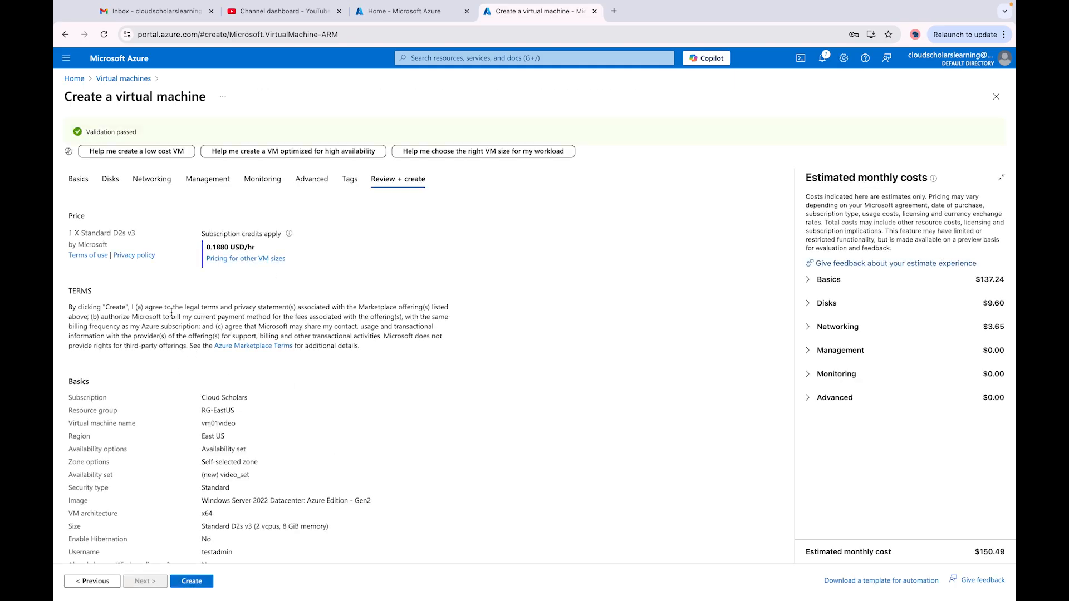
left_click(190, 581)
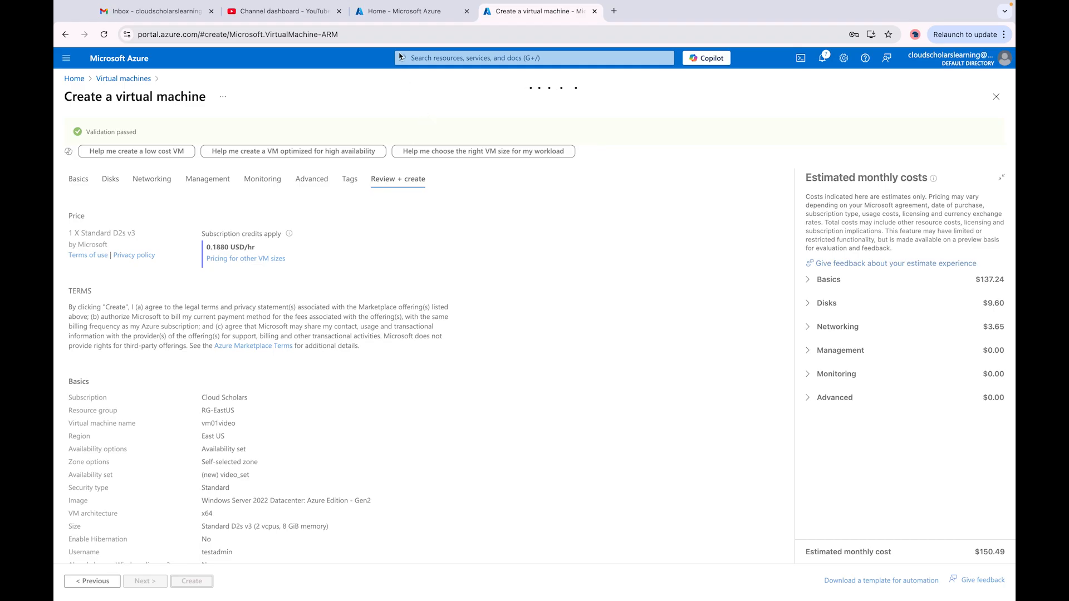
- Switch to the other Azure portal tab, open Virtual machines and start creating another Azure virtual machine
left_click(399, 13)
left_click(394, 117)
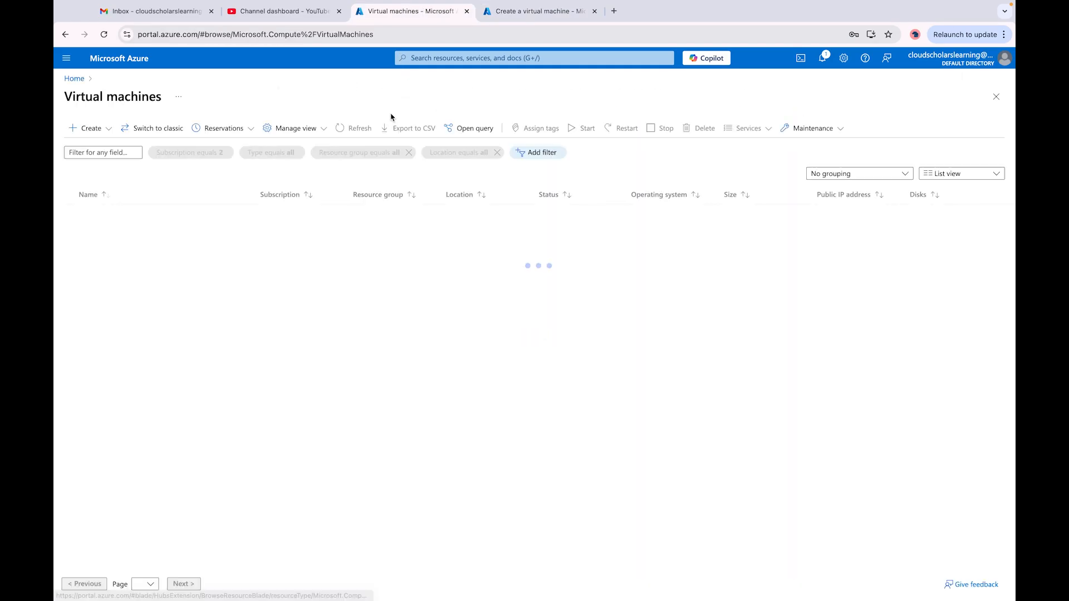
left_click(87, 128)
left_click(123, 160)
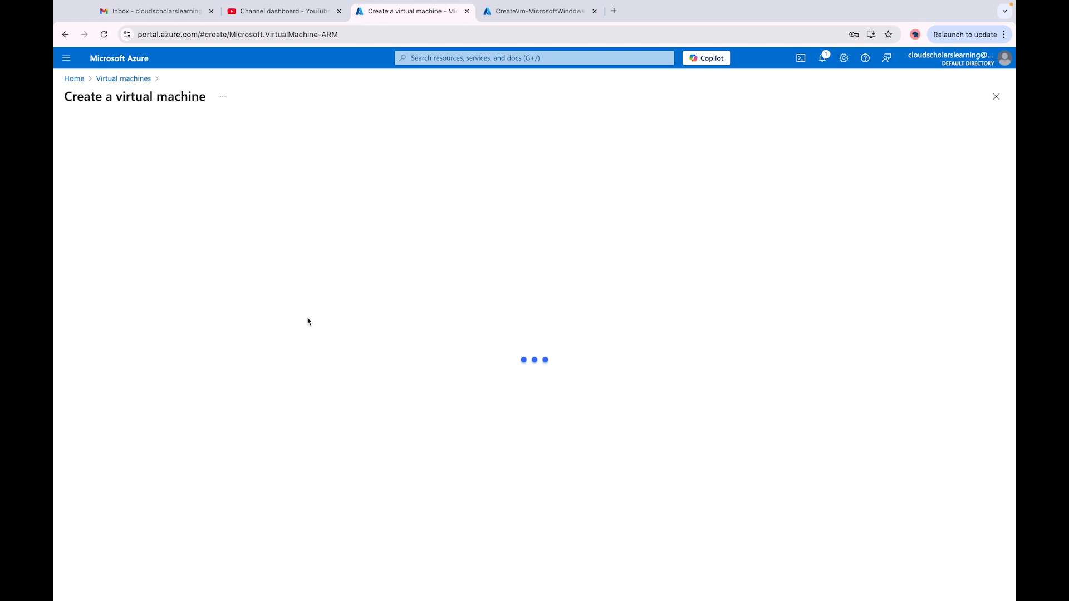
- Assign the second virtual machine to resource group RG-EastUS and name it vm02images
left_click(261, 280)
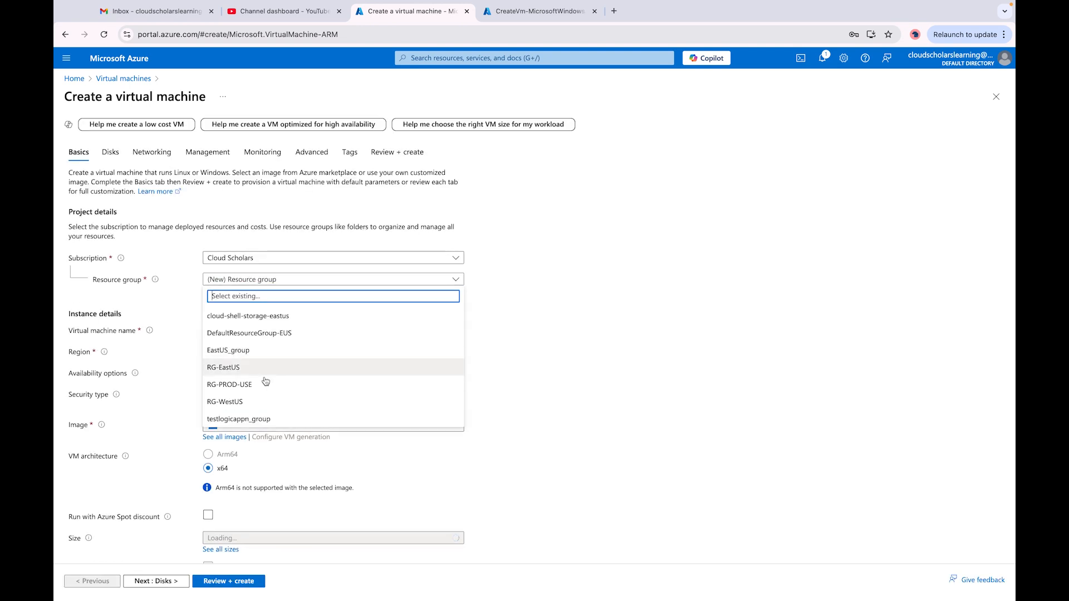
left_click(261, 368)
left_click(253, 327)
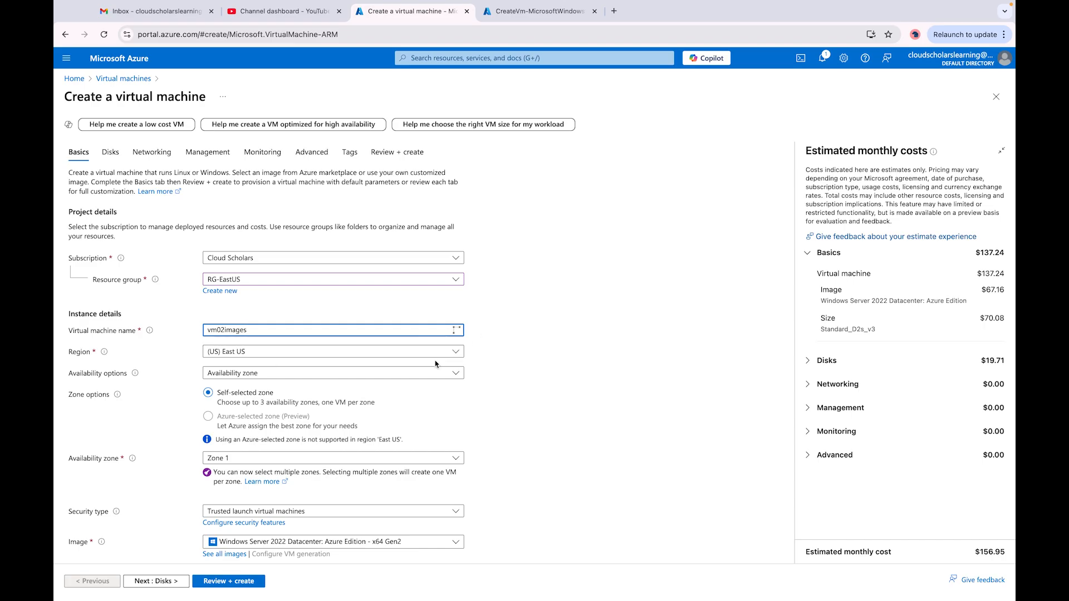
- Set the availability option of vm02images to Availability set and create a new availability set named images_set
left_click(427, 371)
left_click(251, 468)
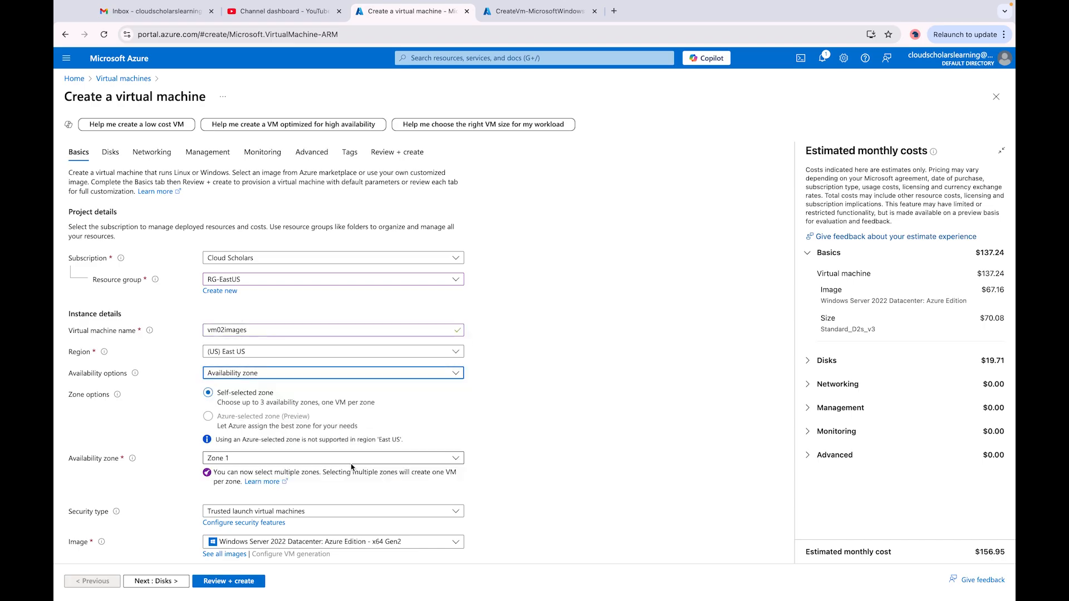
scroll(462, 361, "down", 3)
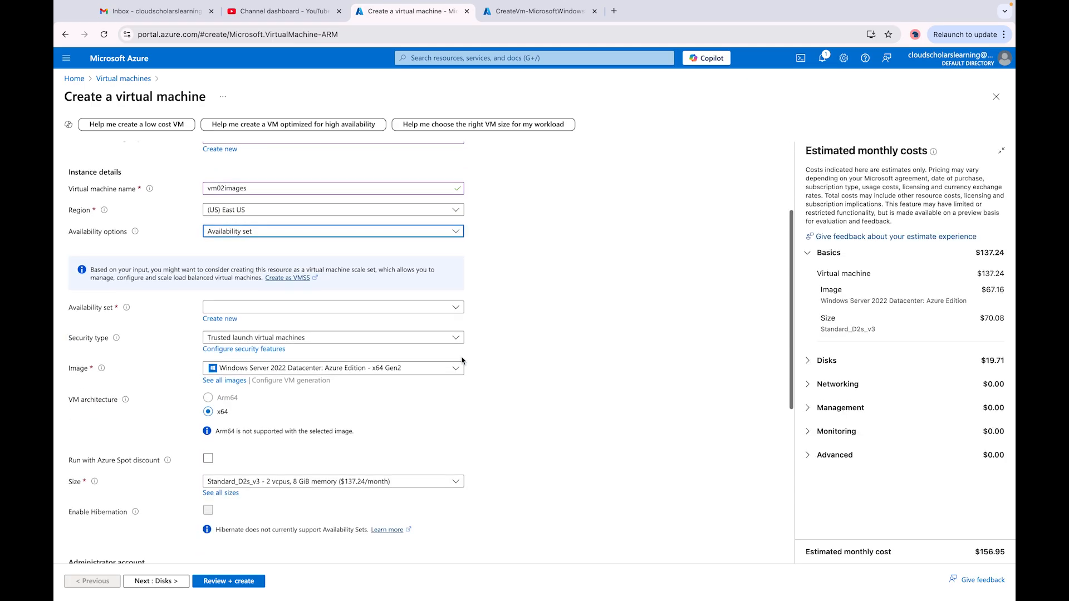
left_click(448, 307)
left_click(459, 323)
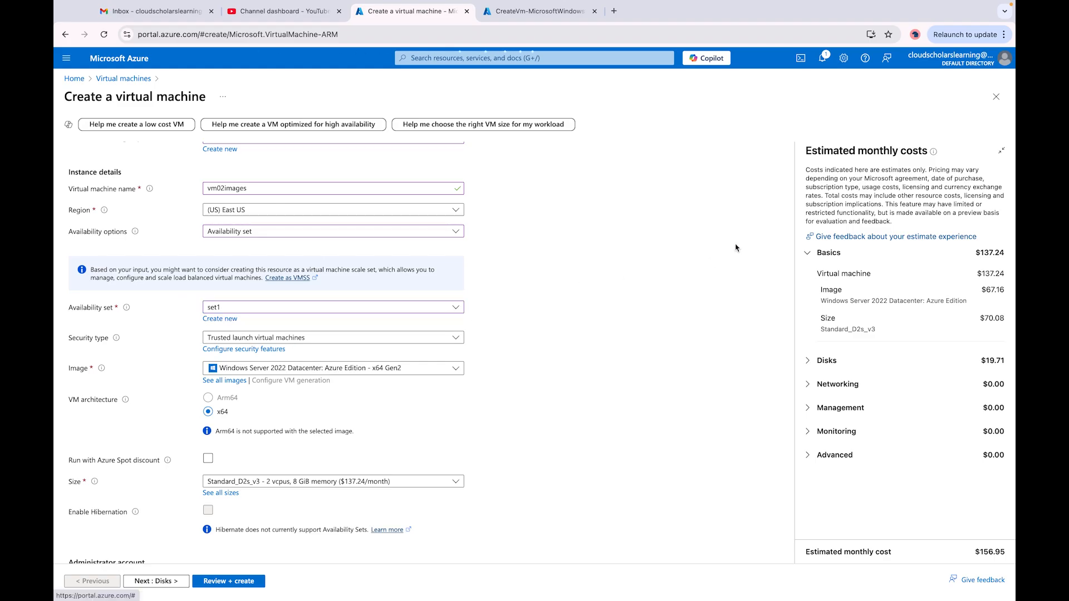
left_click(220, 319)
left_click(724, 150)
type("images_set")
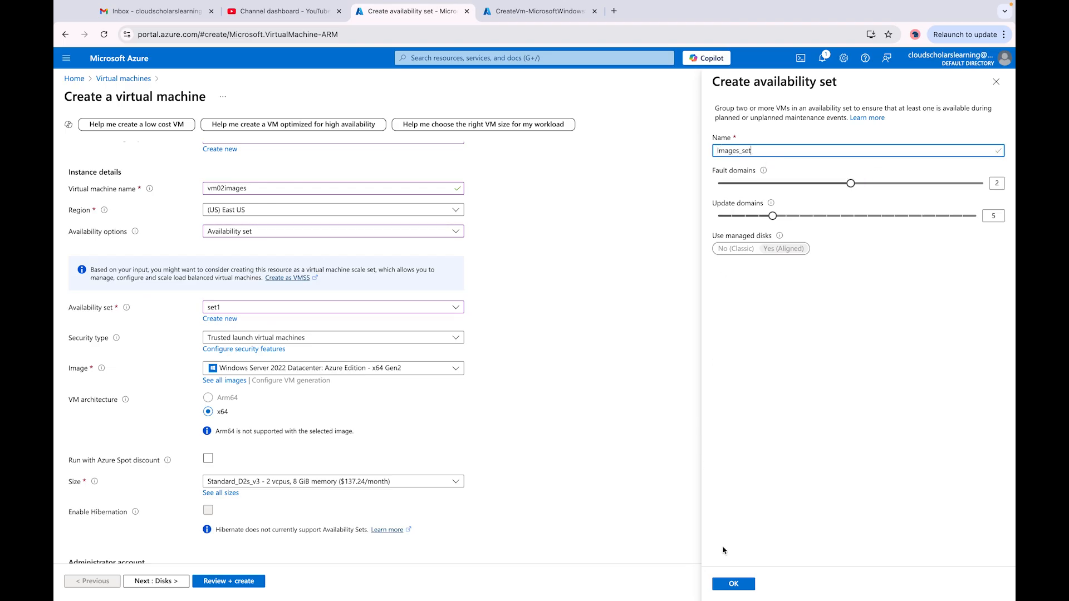
left_click(733, 584)
- Set the security type of vm02images to Standard
scroll(542, 411, "down", 3)
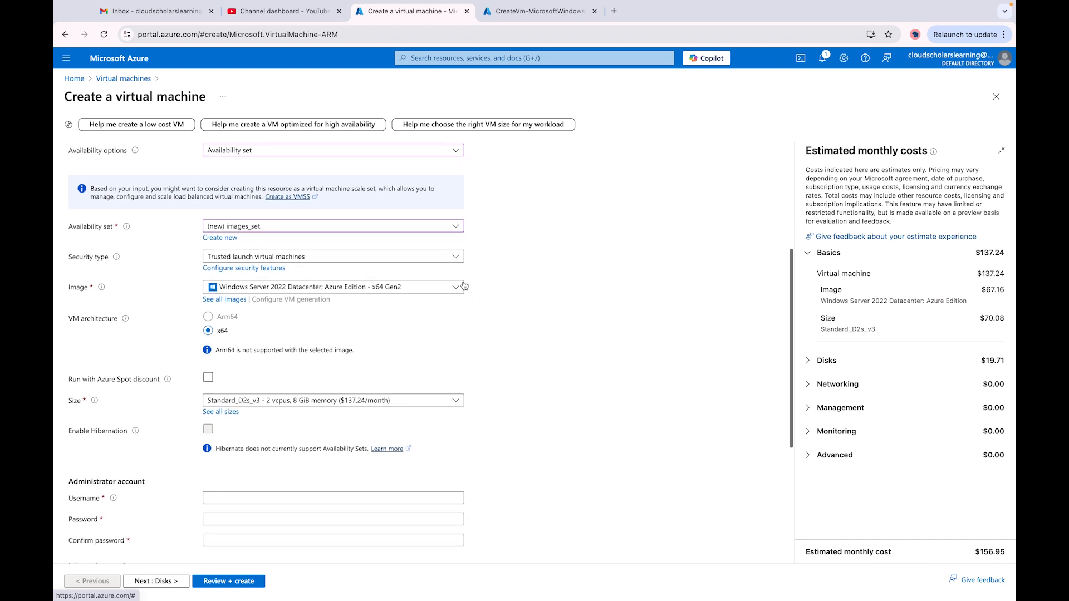
left_click(305, 257)
left_click(304, 272)
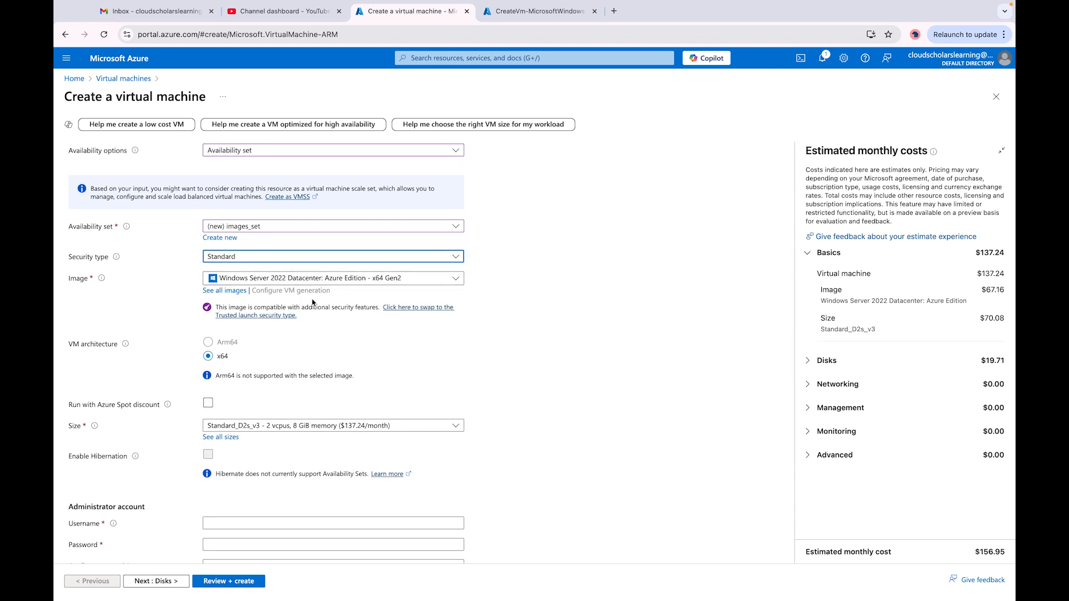
- Set the administrator username of vm02images to testadmin and enter and confirm the administrator account password
left_click(257, 522)
type("testadmin")
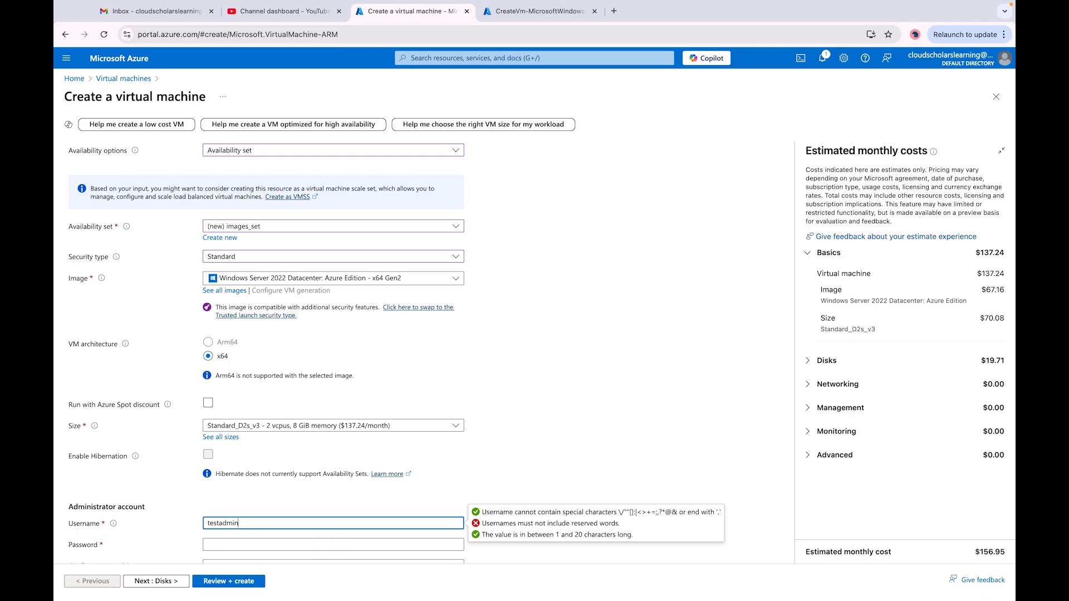
key("Tab")
type("Pa")
type("•••••")
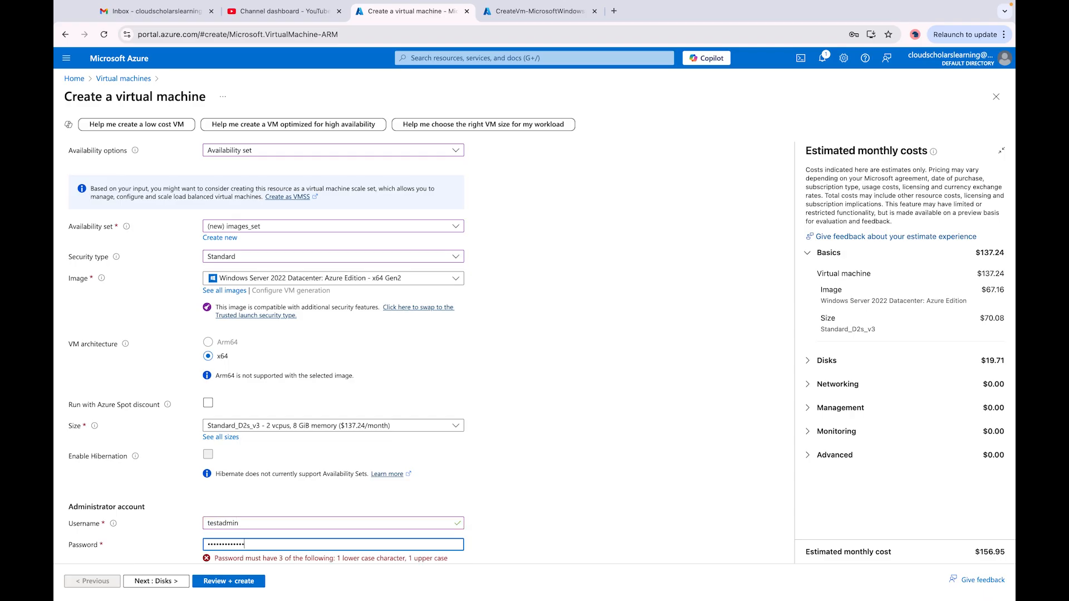
type("••")
key("Tab")
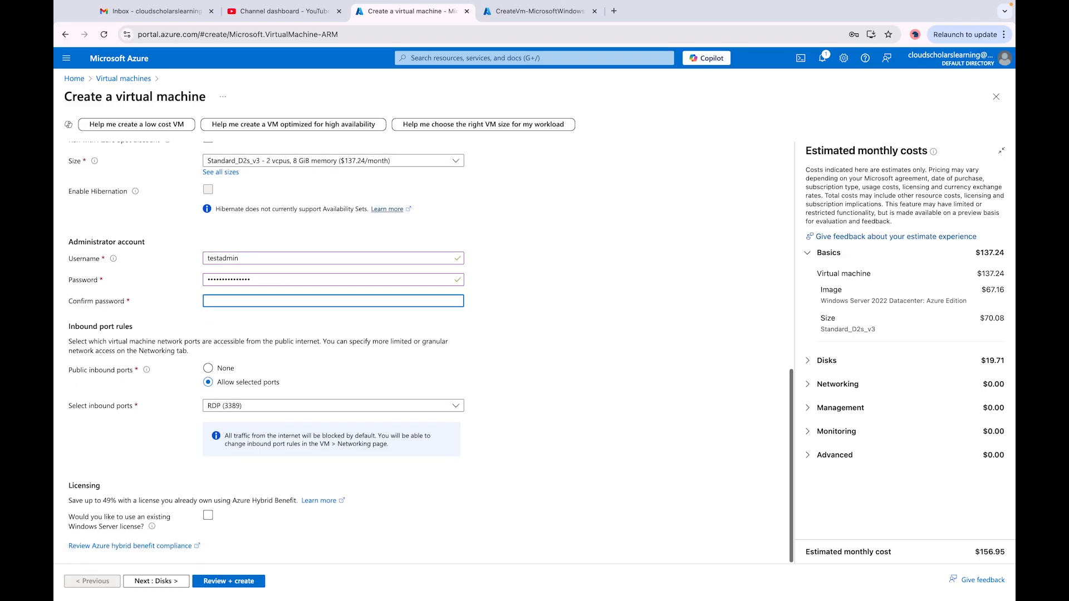
type("•")
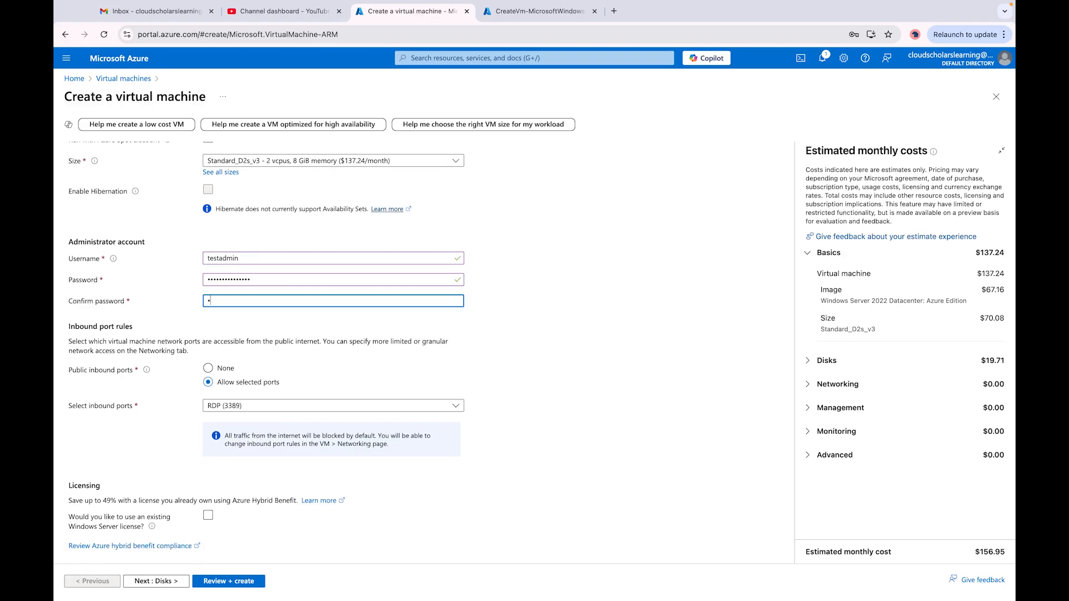
type("•")
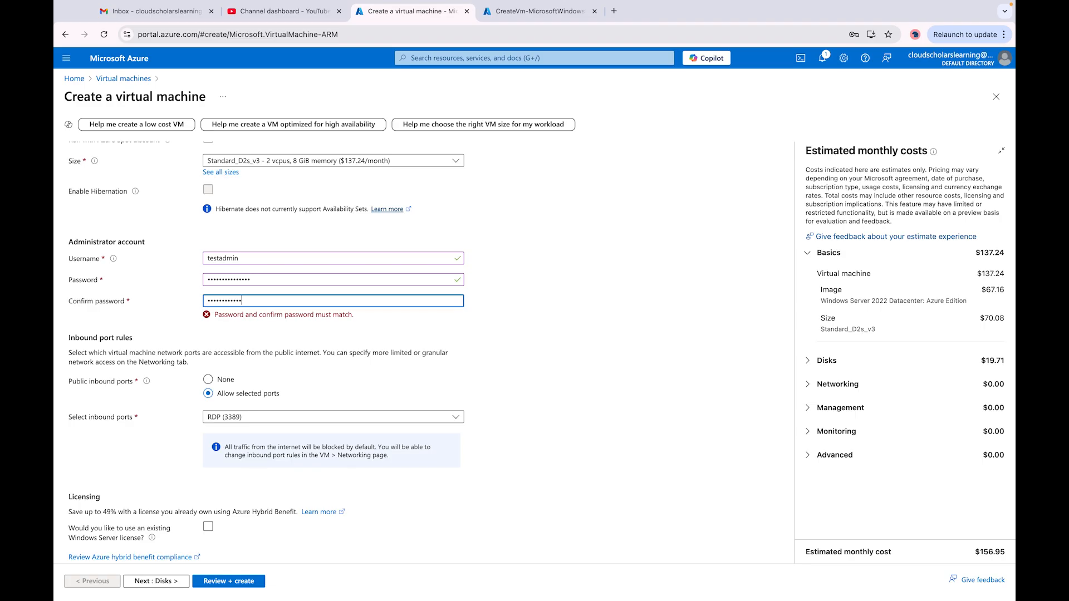
- Allow HTTP (80) as a public inbound port for vm02images in addition to RDP (3389)
left_click(298, 411)
left_click(248, 427)
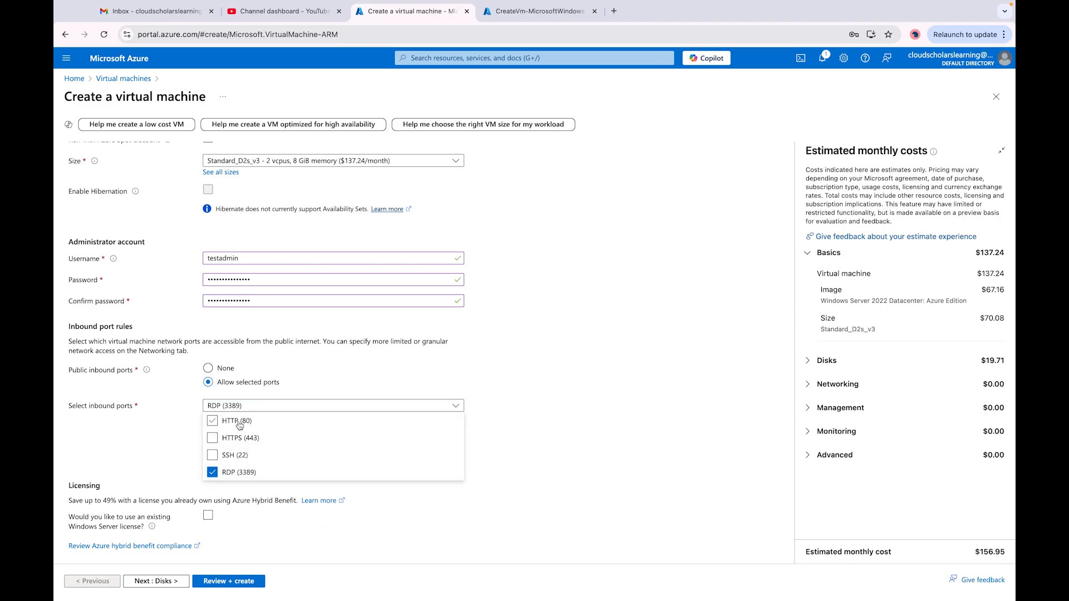
left_click(544, 407)
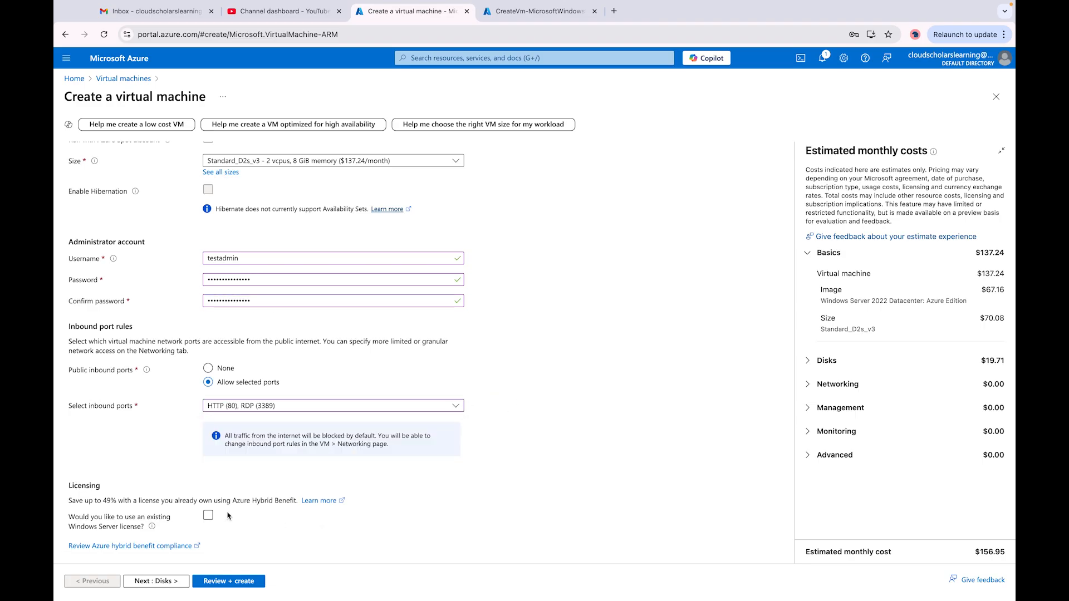
- Set the OS disk type of vm02images to Standard SSD (locally-redundant storage)
left_click(169, 581)
left_click(258, 328)
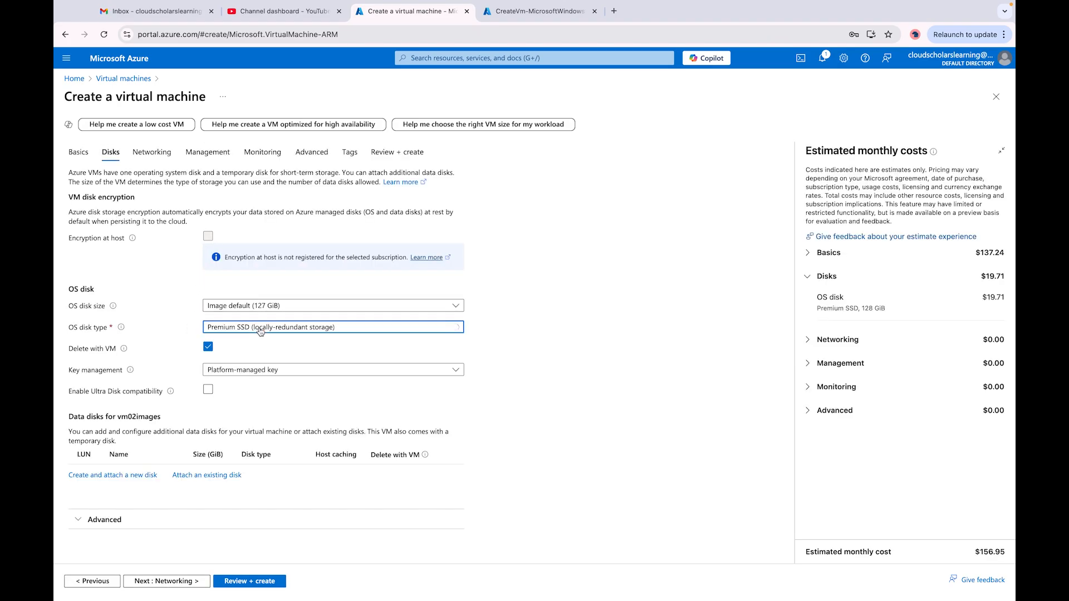
left_click(236, 389)
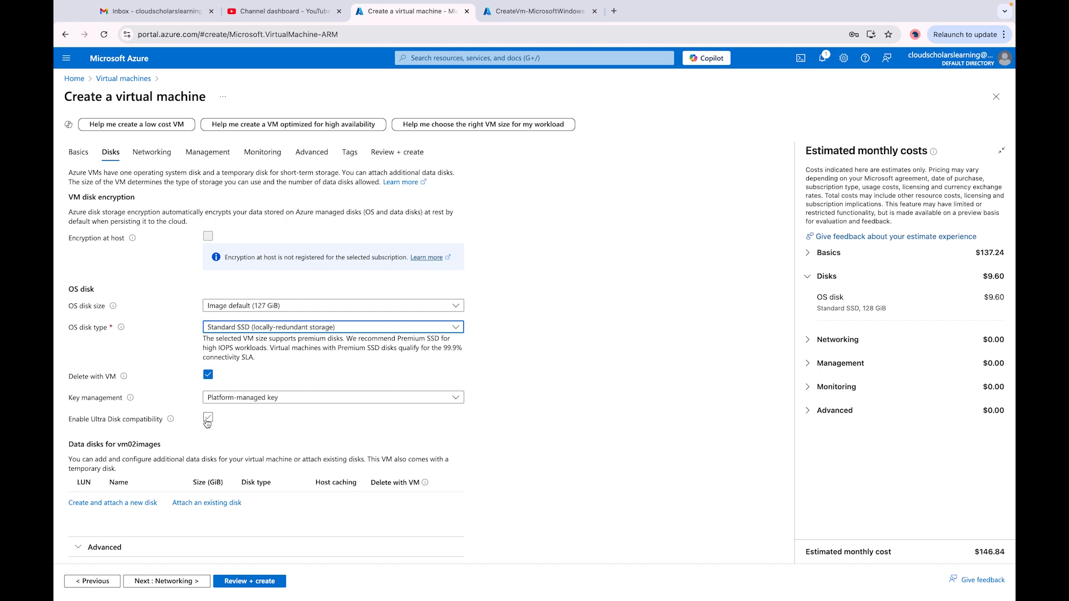
- Place vm02images in the default (10.0.0.0/24) subnet and have its public IP and NIC deleted with the VM
left_click(167, 581)
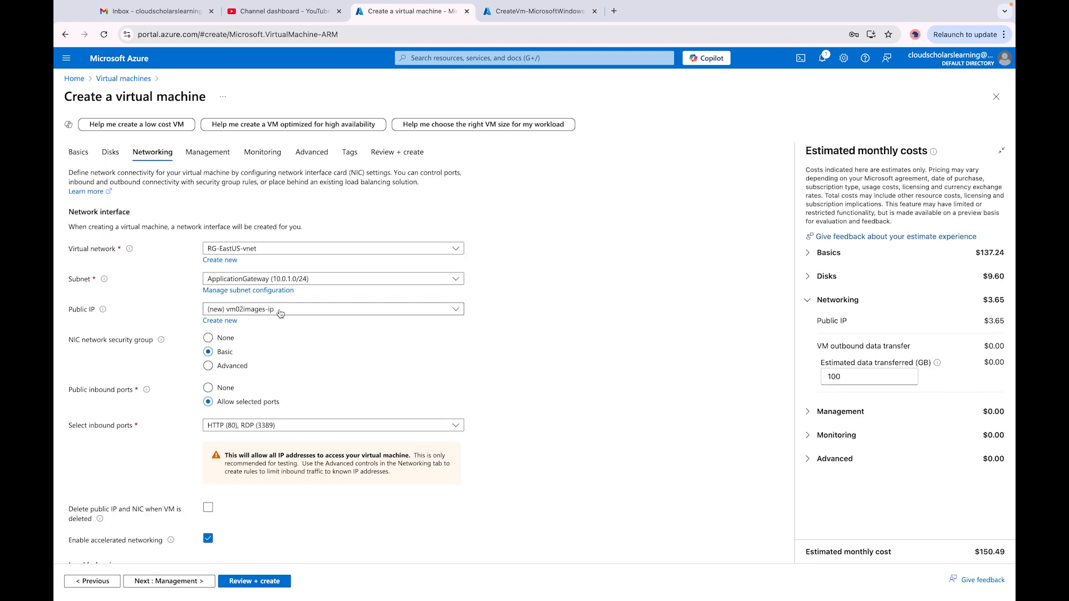
left_click(308, 279)
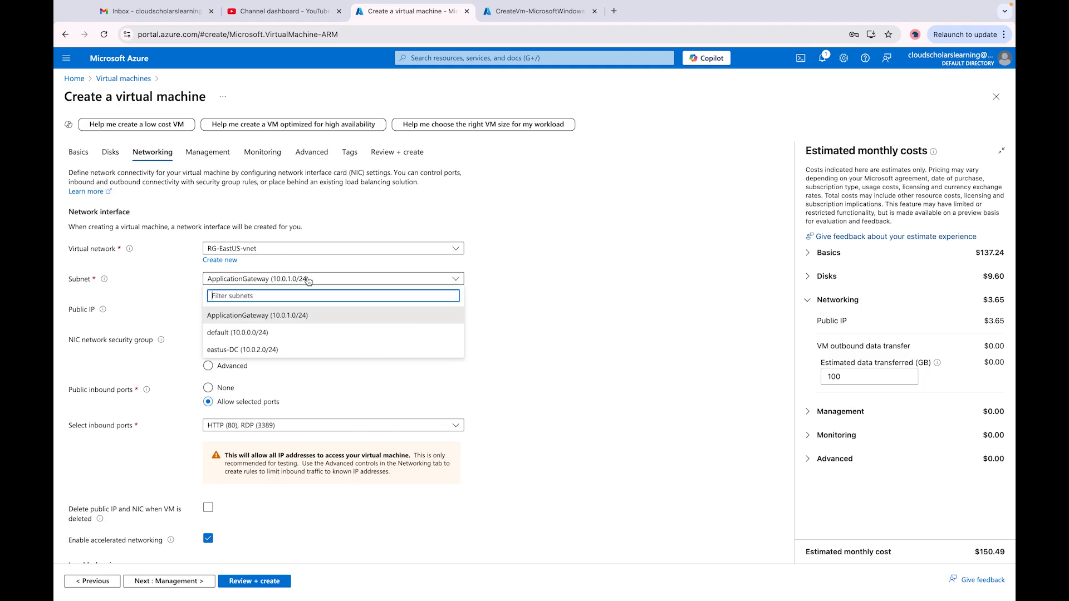
left_click(249, 338)
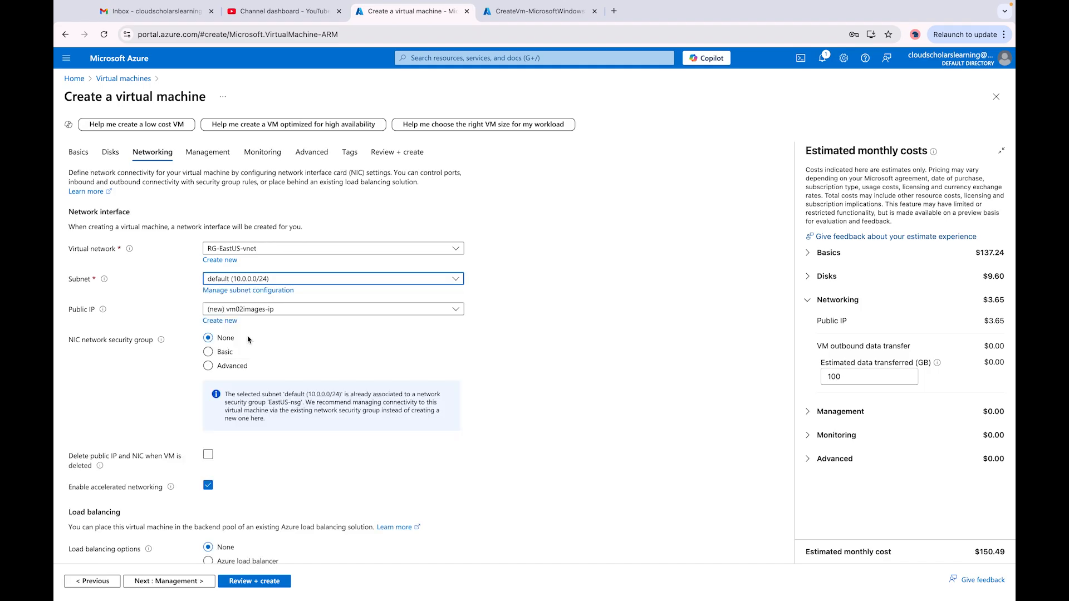
left_click(208, 456)
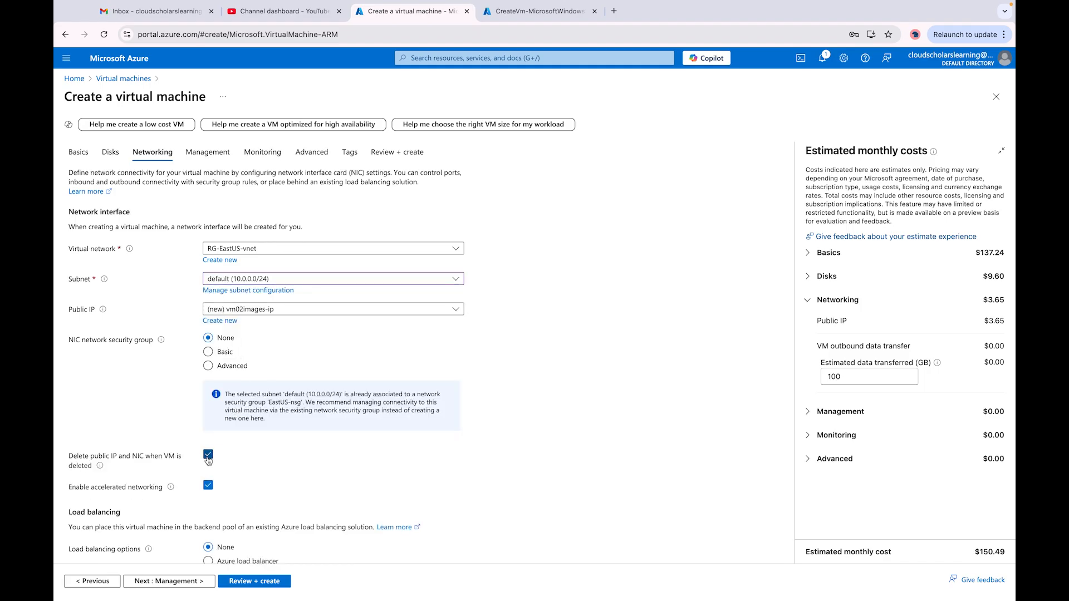
- Validate the vm02images configuration and submit the virtual machine for creation
left_click(256, 582)
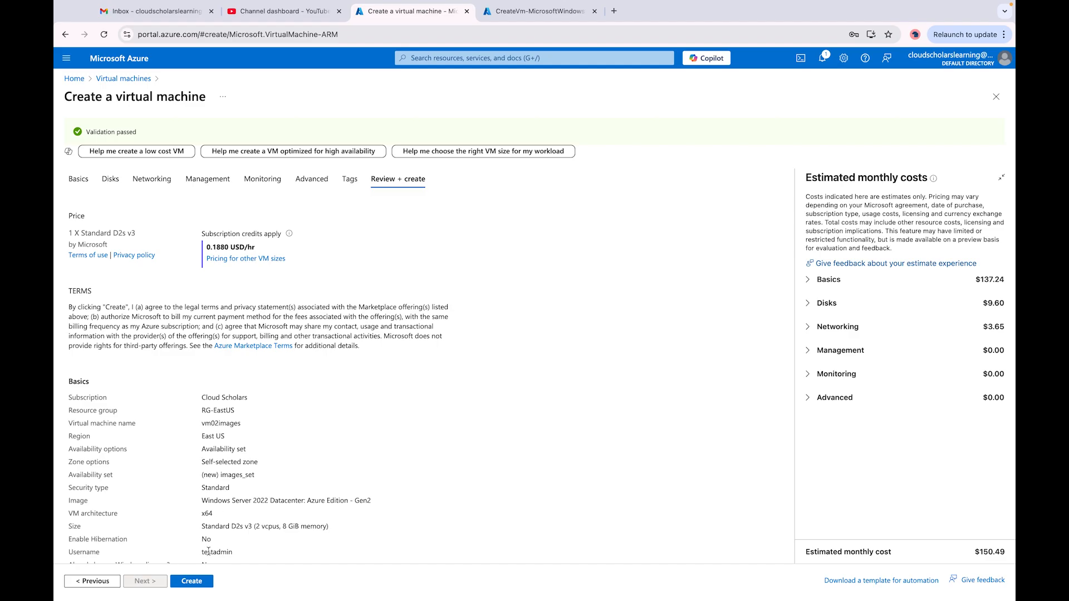
left_click(191, 582)
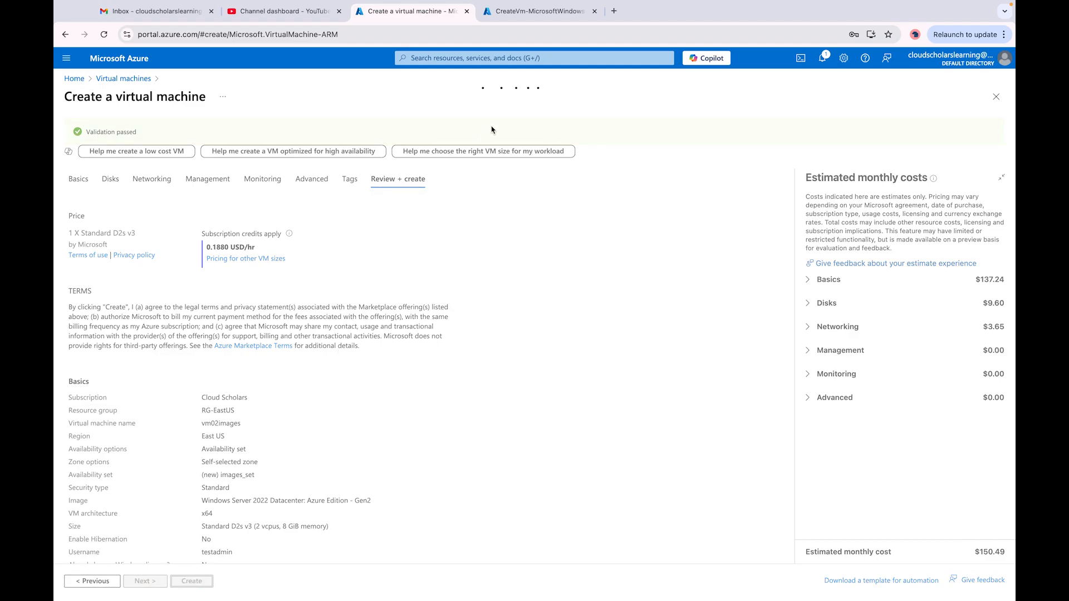
- Switch to the browser tab with the first VM's deployment, go to the vm01video resource and open its connection options
left_click(535, 11)
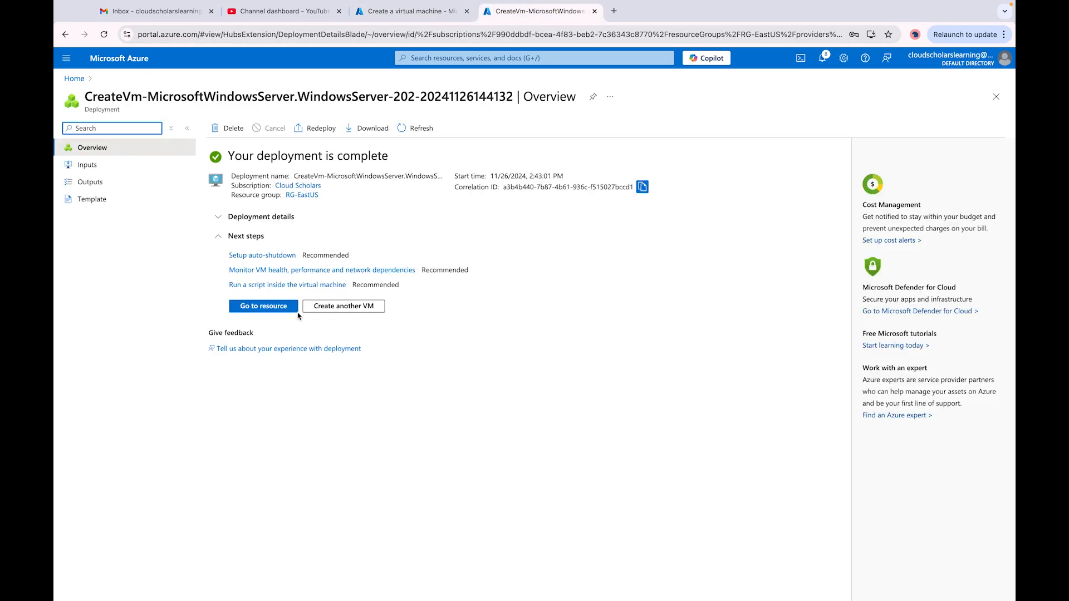
left_click(276, 310)
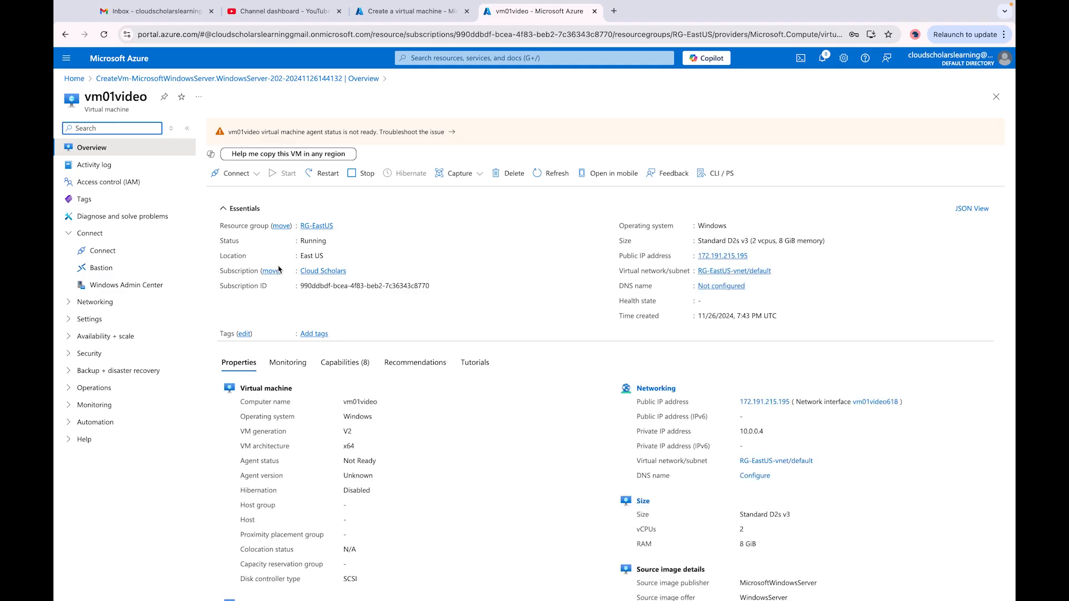
left_click(97, 302)
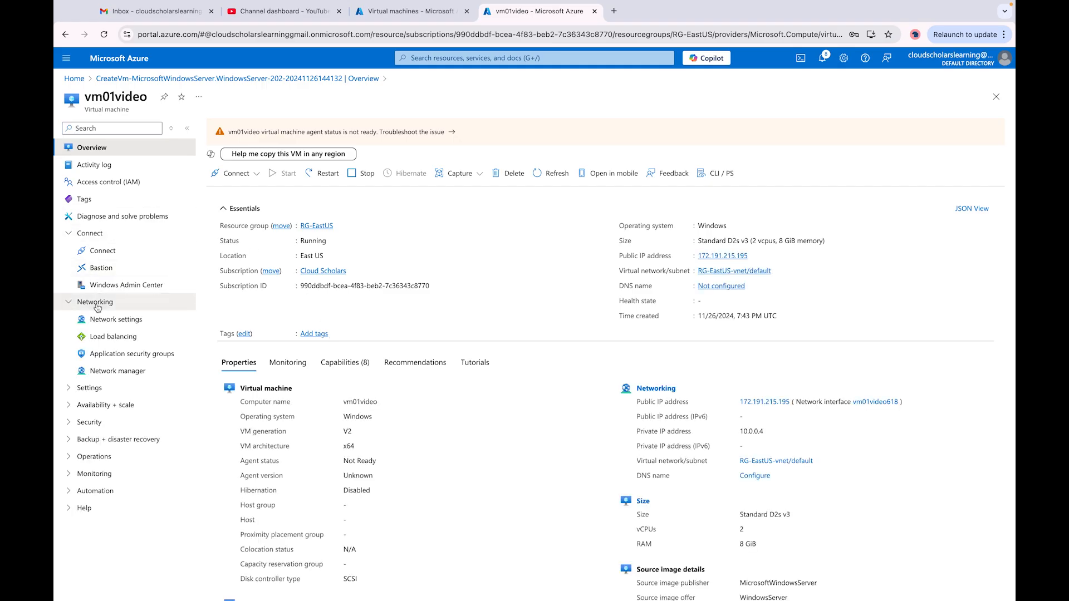
left_click(100, 258)
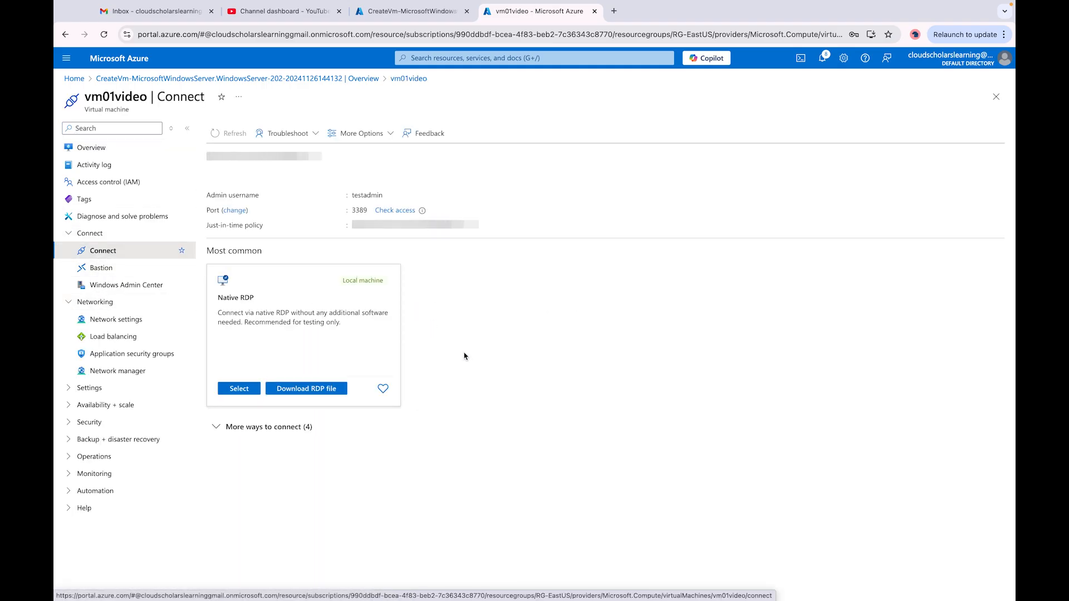
- Configure the just-in-time policy of vm01video for port 3389 and request access for all configured IPs
left_click(493, 226)
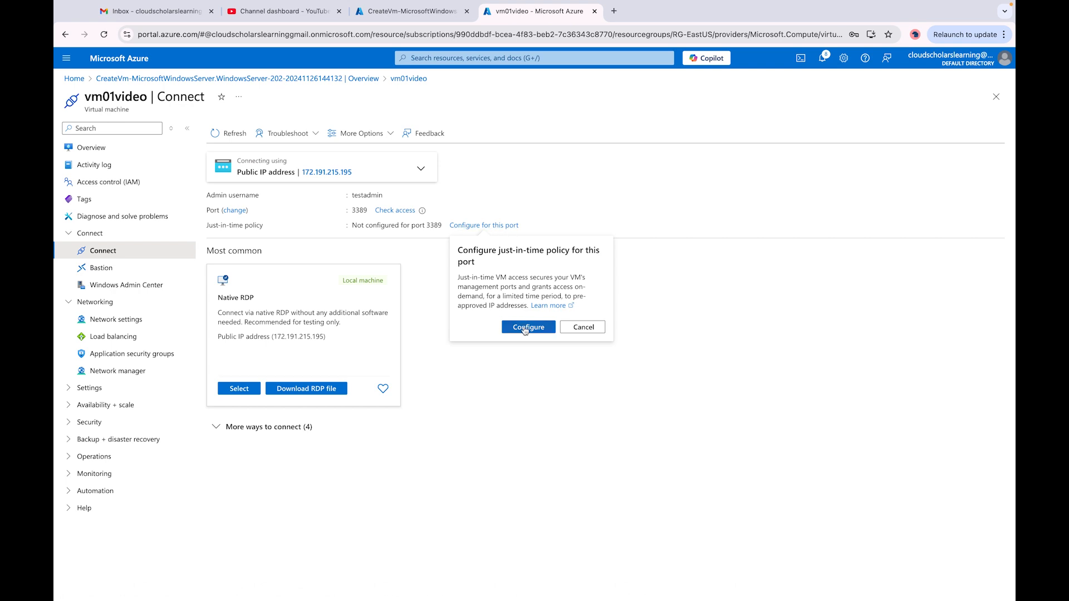
left_click(527, 328)
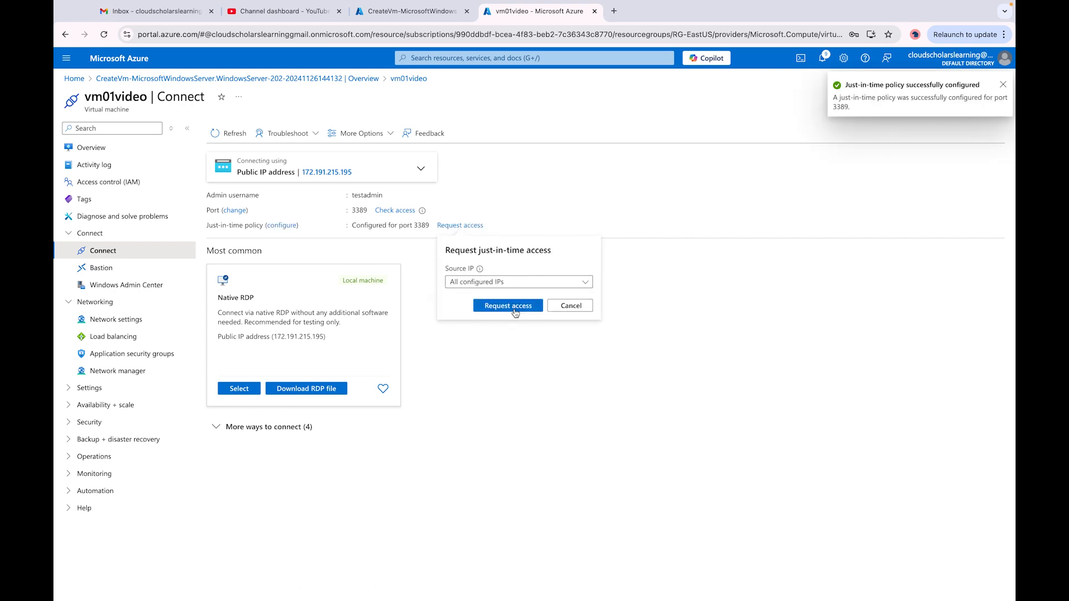
left_click(513, 309)
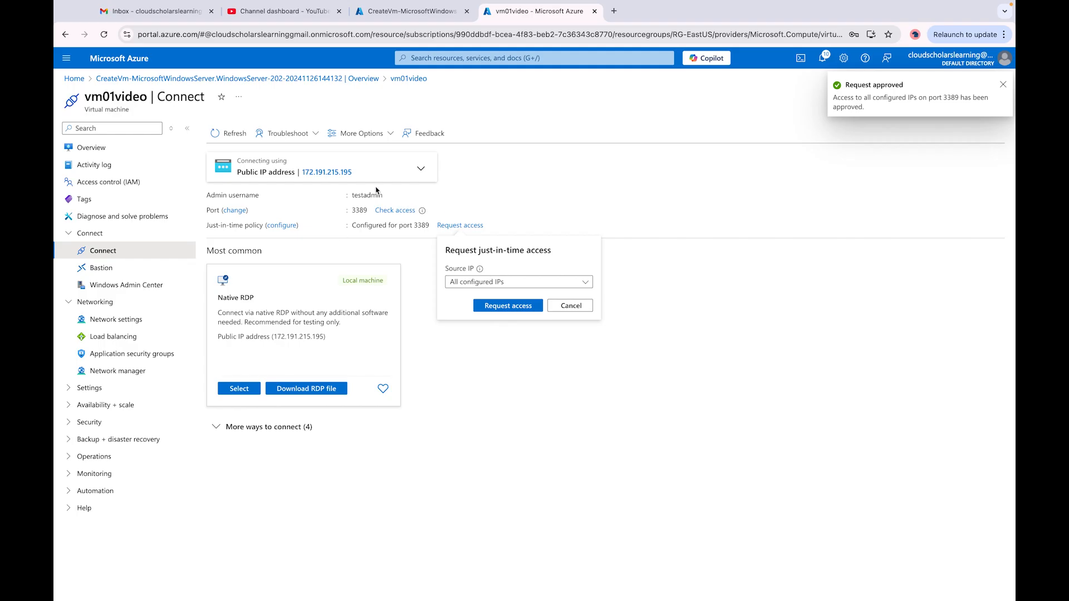
- Download and open the vm01video RDP file to connect to the server, and check its Local Server properties in Server Manager
left_click(296, 389)
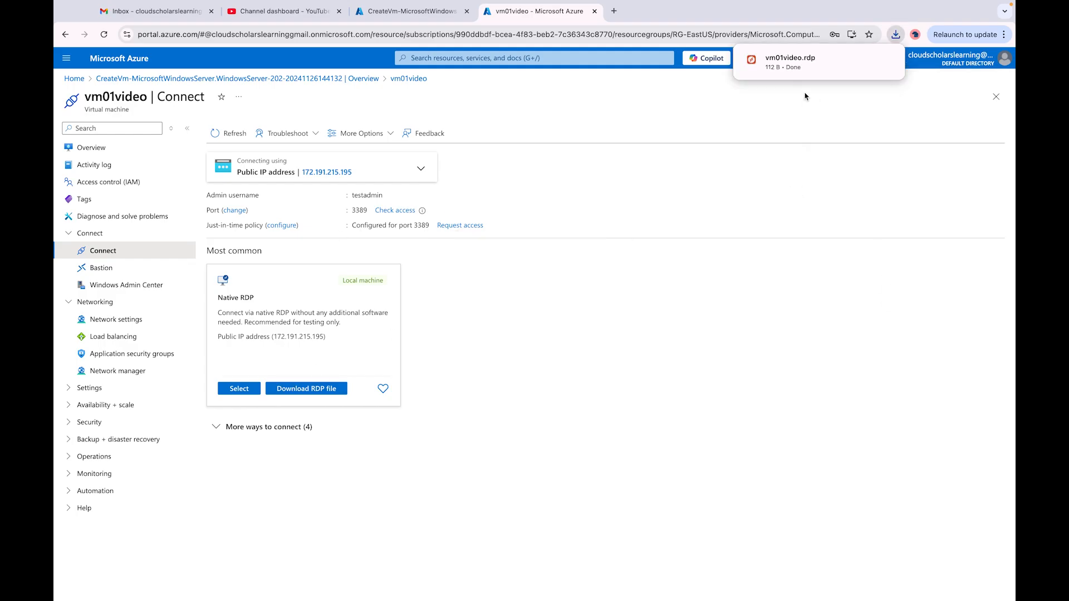
left_click(793, 67)
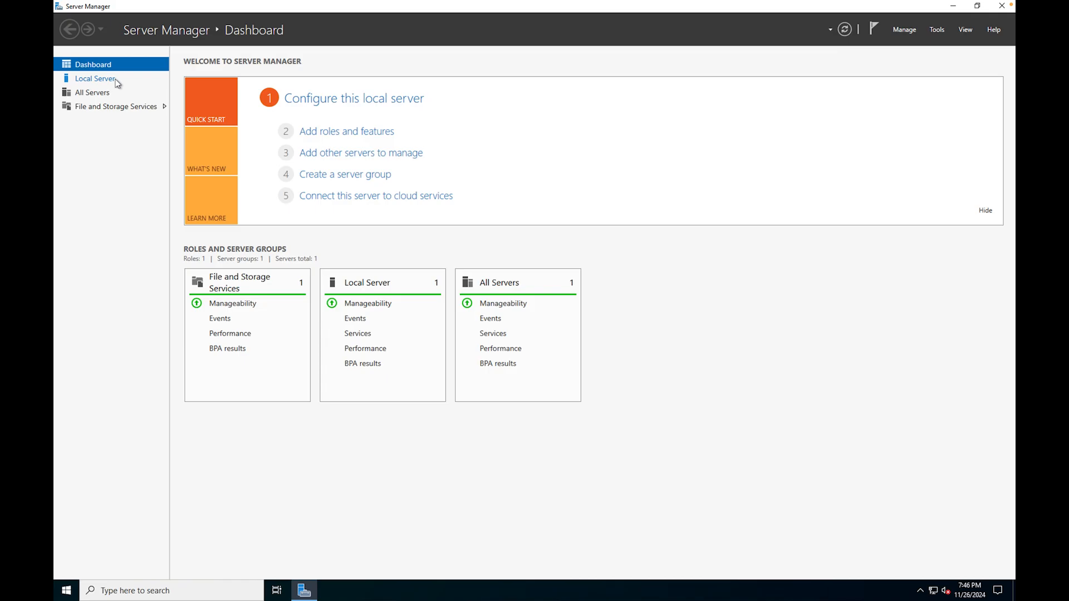
left_click(94, 79)
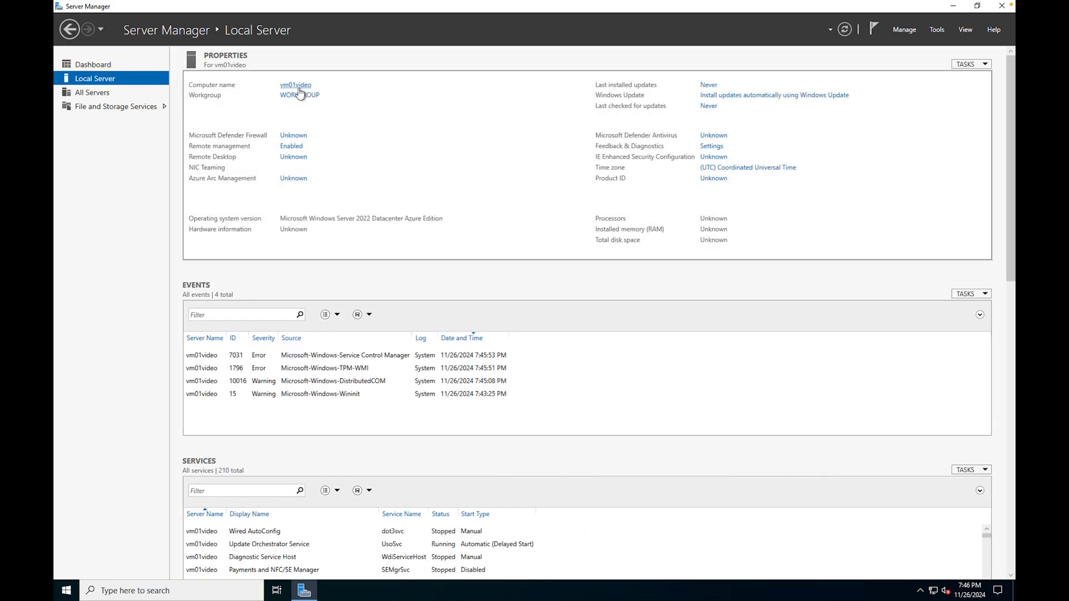
- Start adding roles from the Server Manager dashboard with a role-based installation on vm01video, choosing Web Server (IIS) with its management tools
left_click(93, 65)
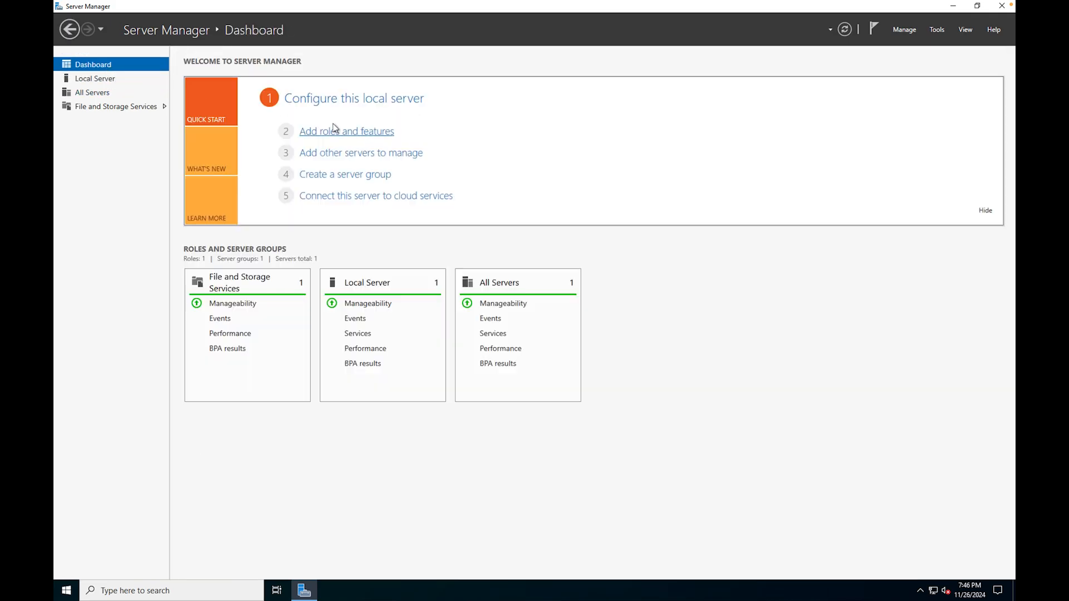
left_click(315, 132)
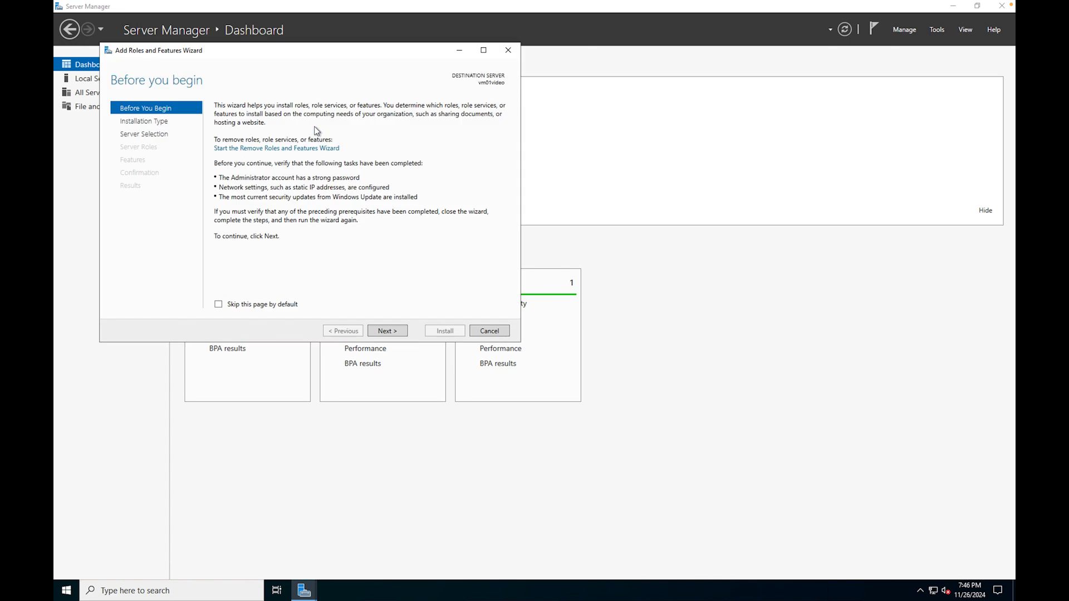
left_click(385, 331)
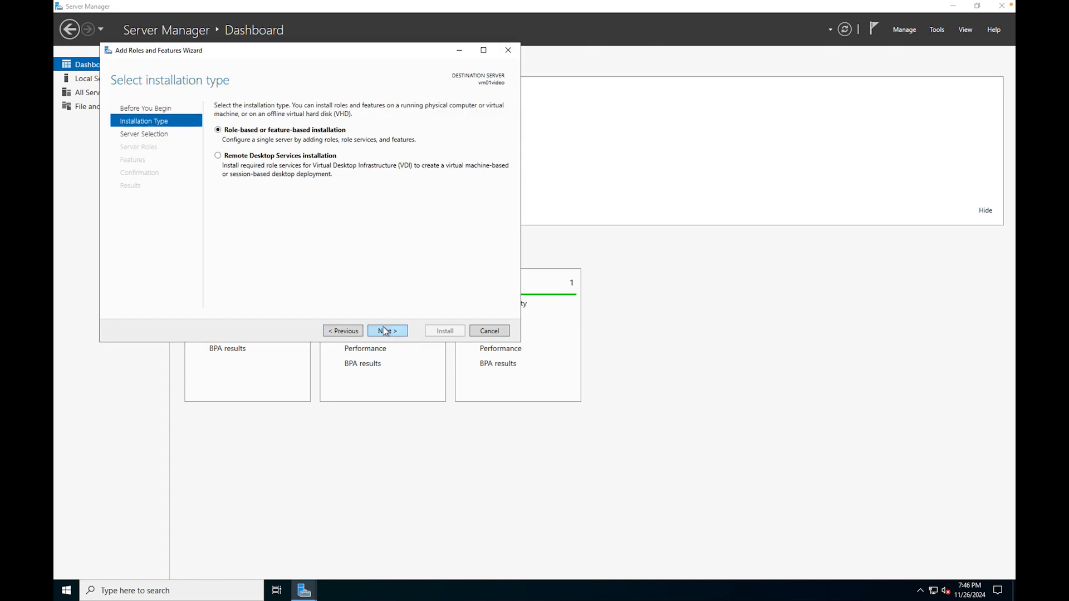
left_click(384, 330)
left_click(384, 331)
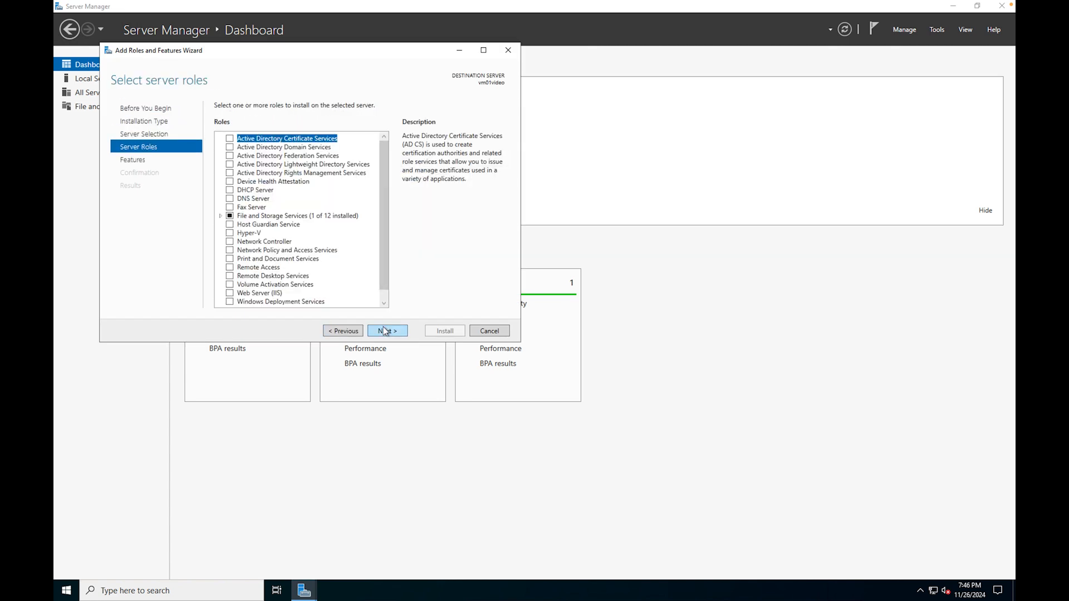
left_click(229, 293)
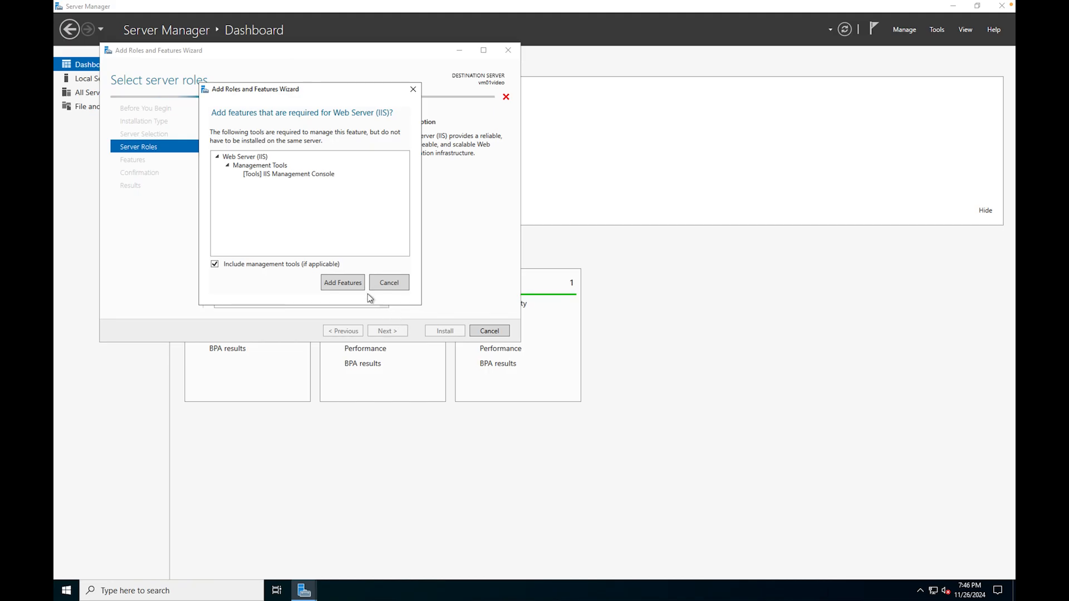
left_click(342, 283)
- Keep the default features and IIS role services and start installing the Web Server role on vm01video
left_click(400, 332)
left_click(400, 332)
left_click(400, 332)
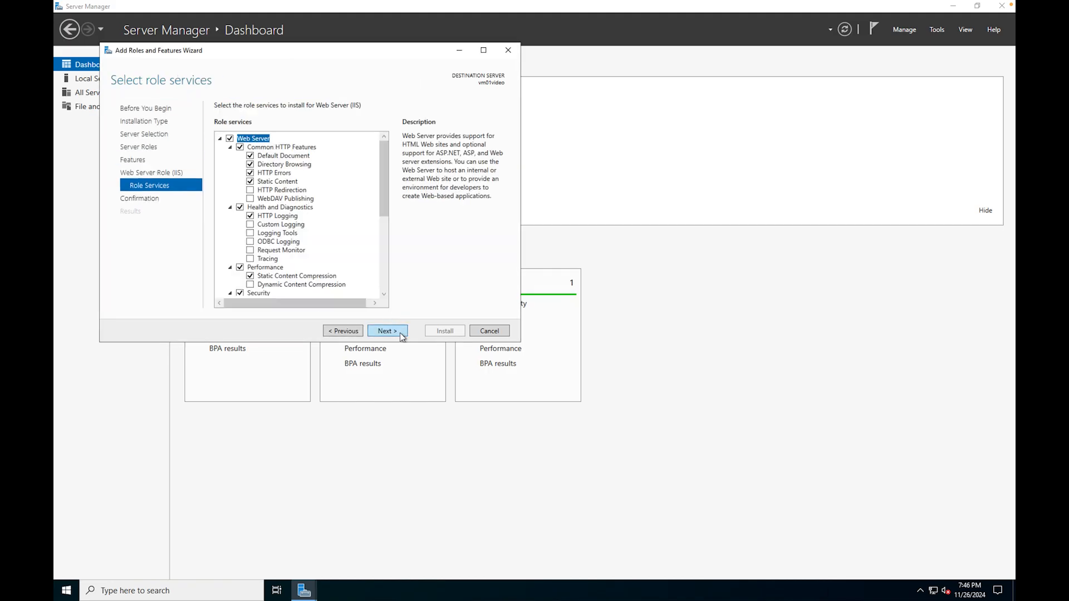
left_click(400, 332)
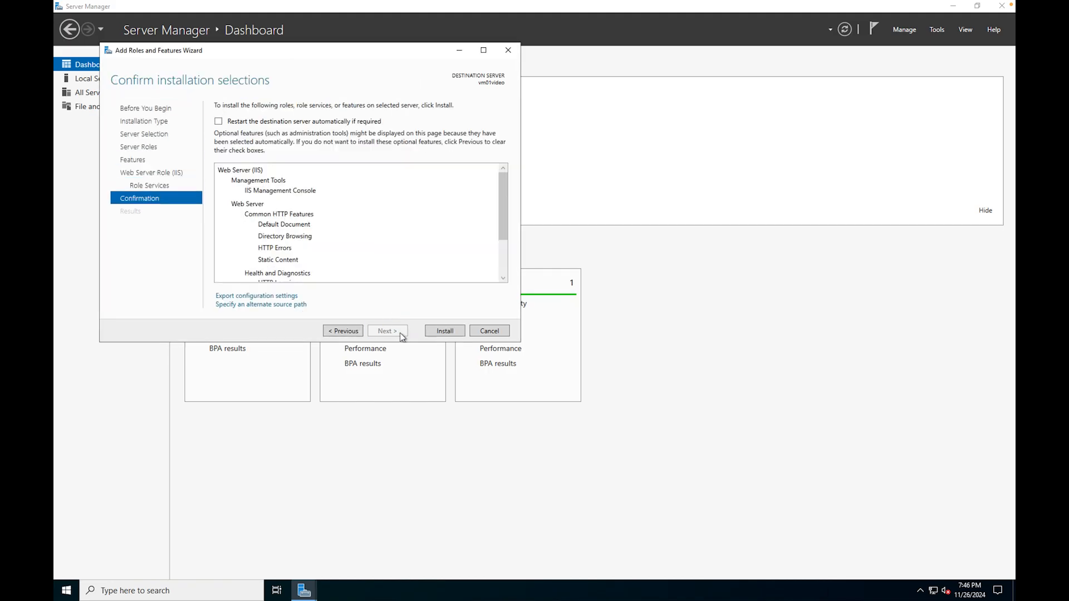
left_click(443, 331)
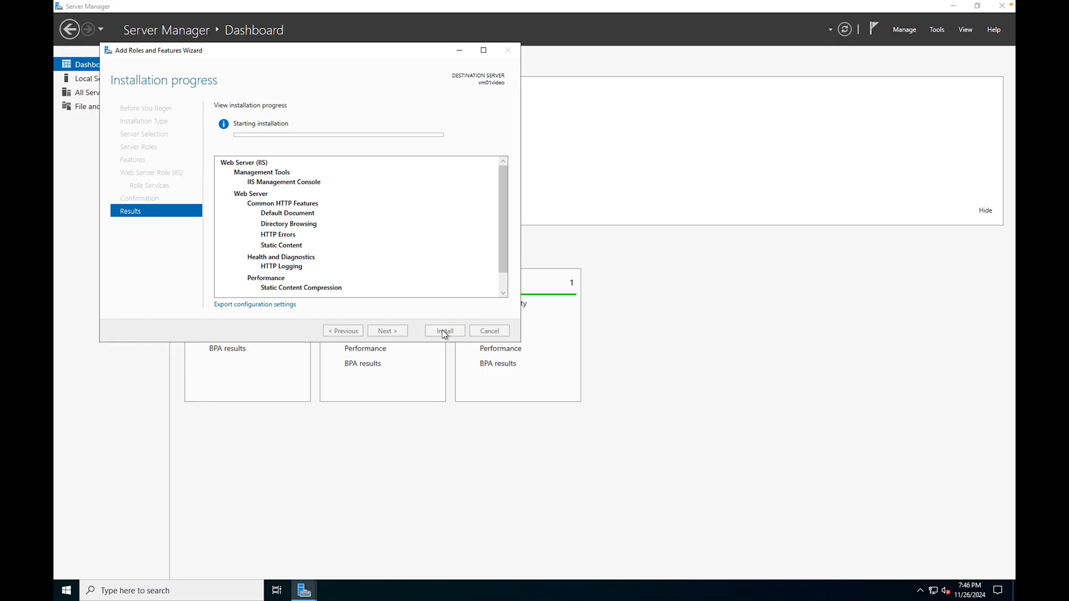
- Open Notepad and write an HTML page titled Video Server with heading "This is the video server" and paragraph "Thank you for watching Cloud Scholars"
left_click(70, 592)
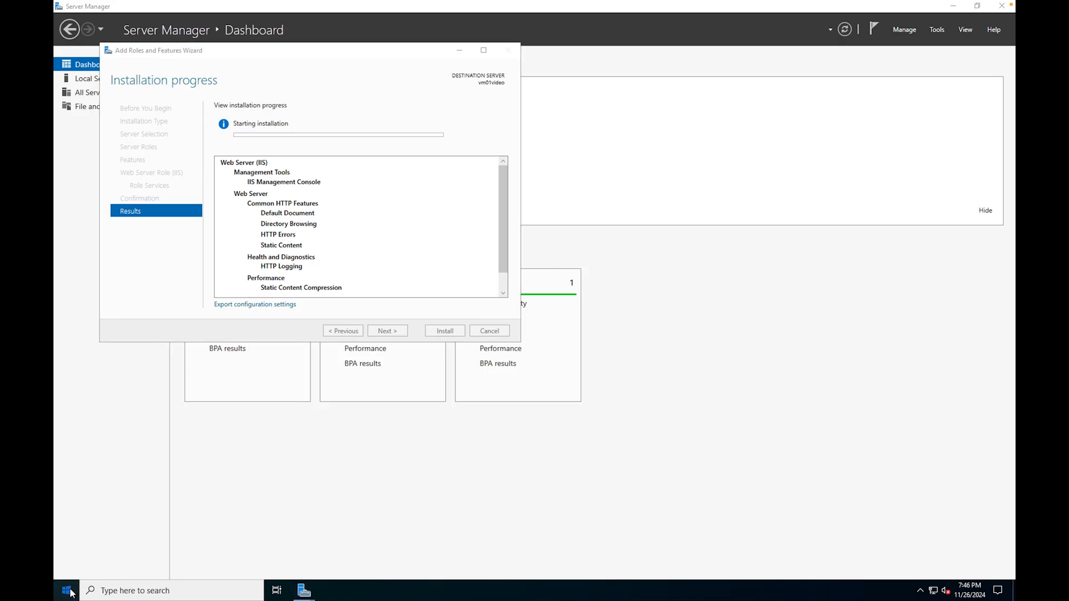
type("n")
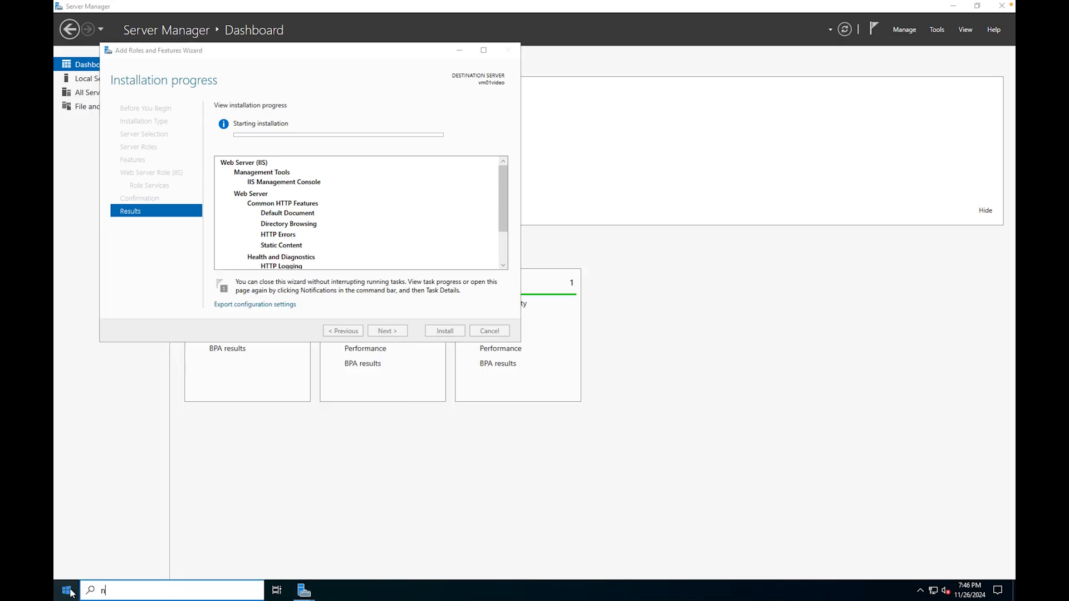
type("otepad")
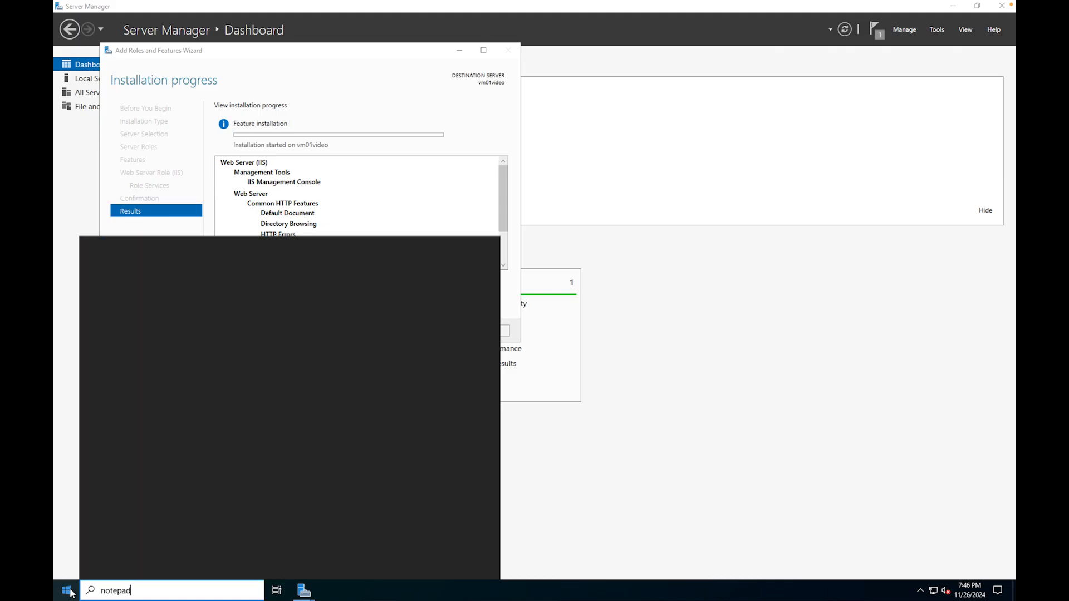
key("Return")
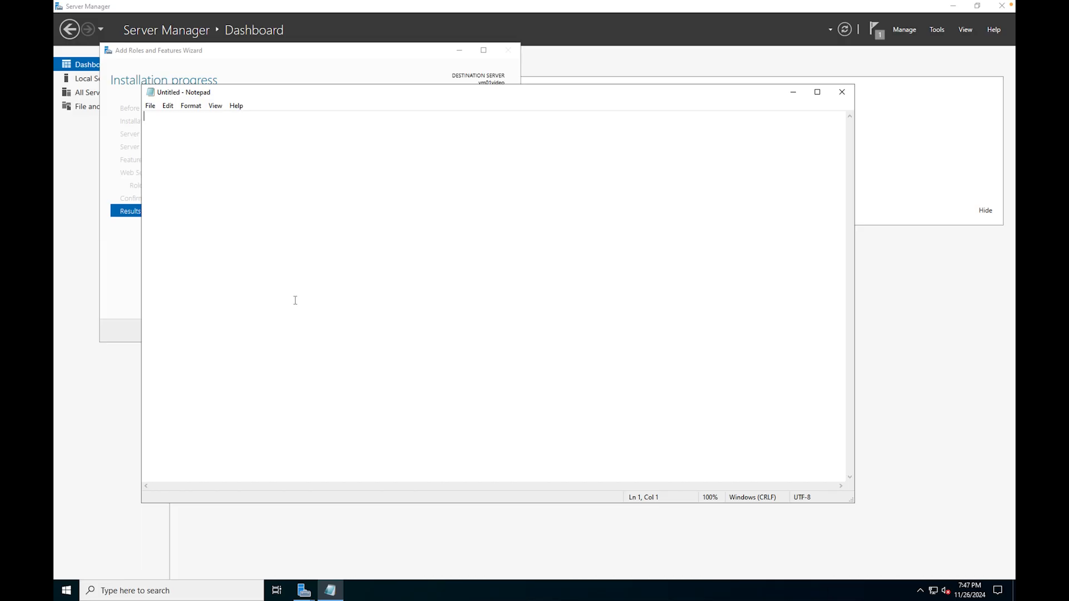
type("<!DOCTYPE html>  <head>      <title>Video Server</title> </head> <body>     <h1>This is the video server</h1>     <p>Thank you for watching Cloud Scholars</p> </body> </html>")
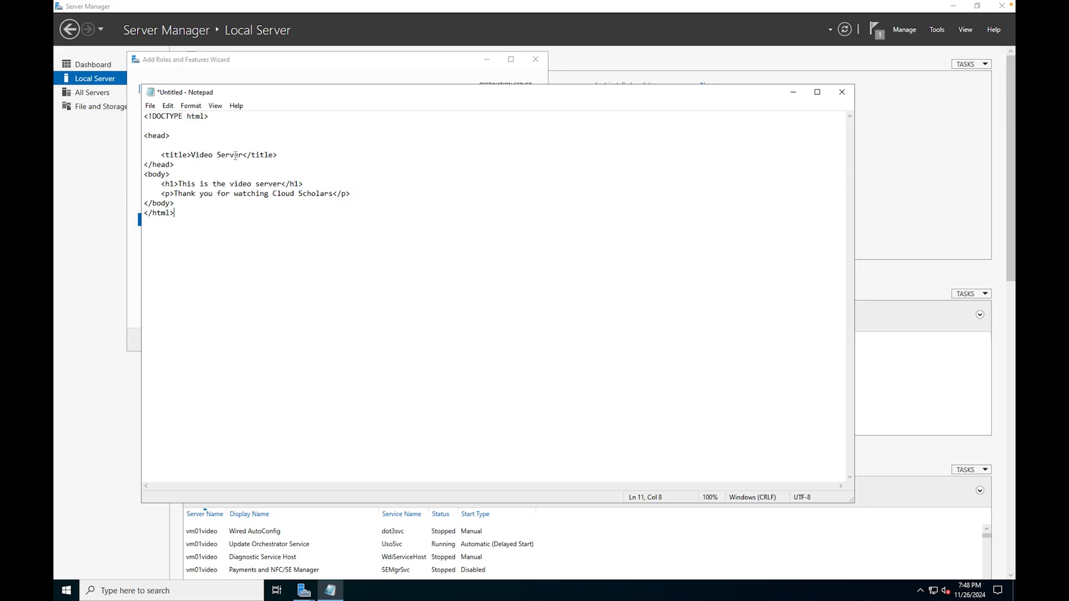
left_click_drag(280, 155, 162, 156)
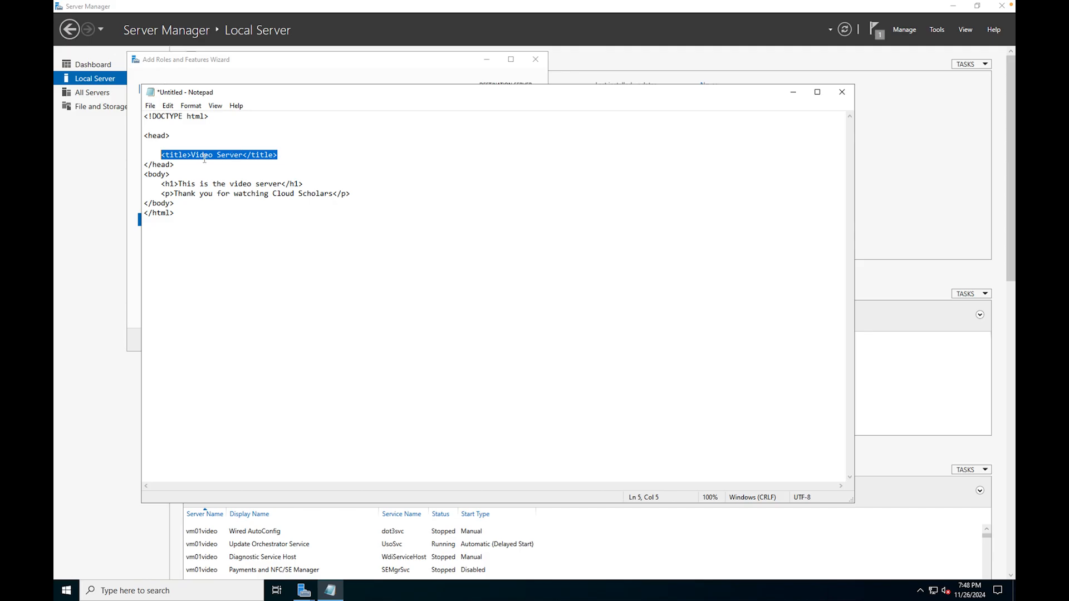
left_click(250, 177)
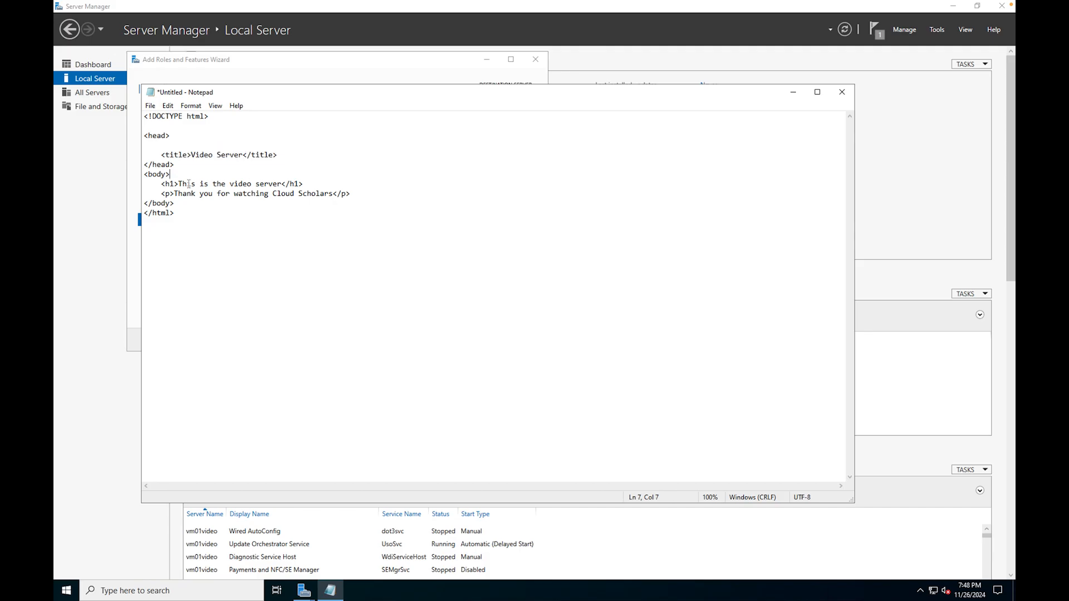
left_click_drag(180, 184, 281, 184)
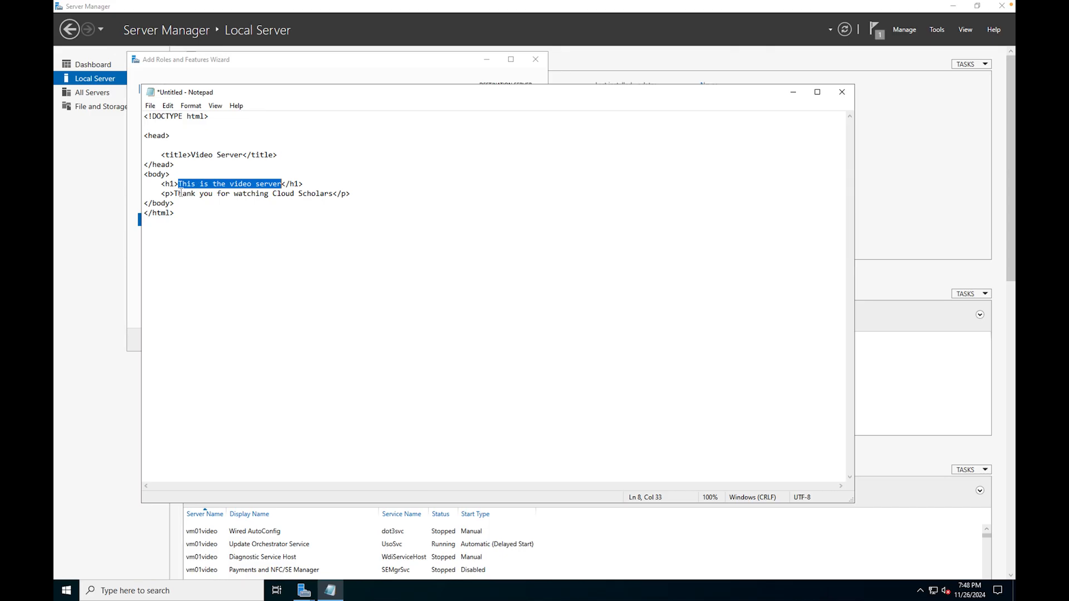
- Start saving the page under a new name in C:\inetpub\wwwroot and create a folder named video there
left_click(150, 105)
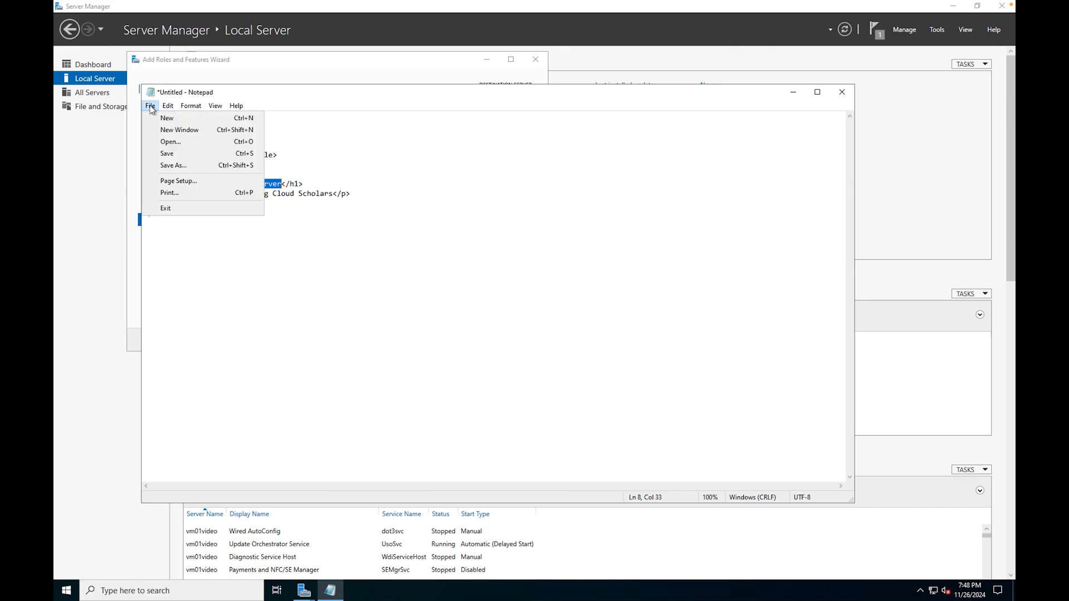
left_click(173, 165)
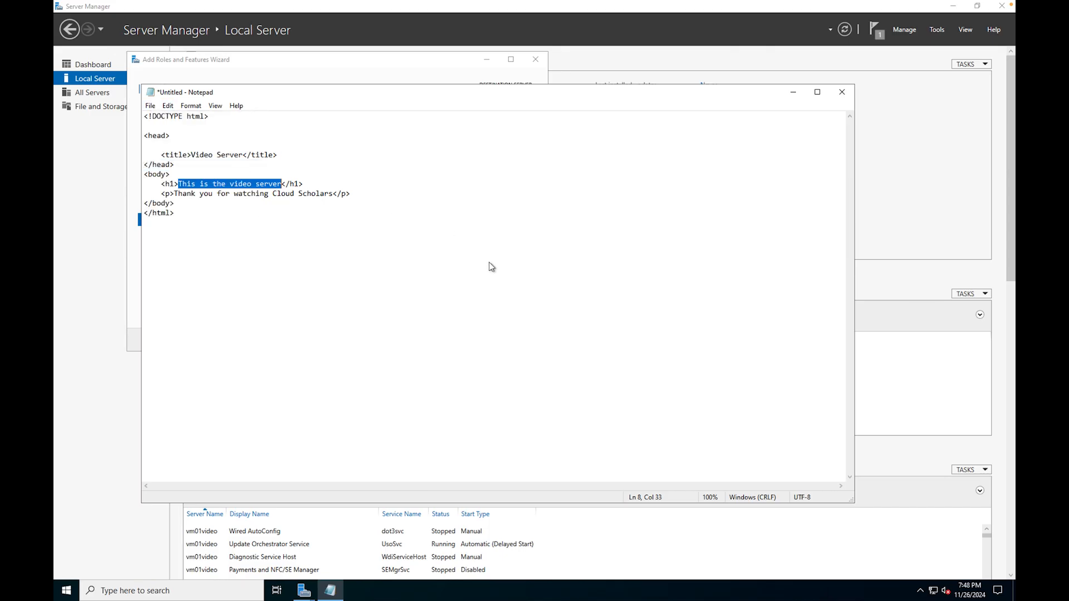
left_click(186, 252)
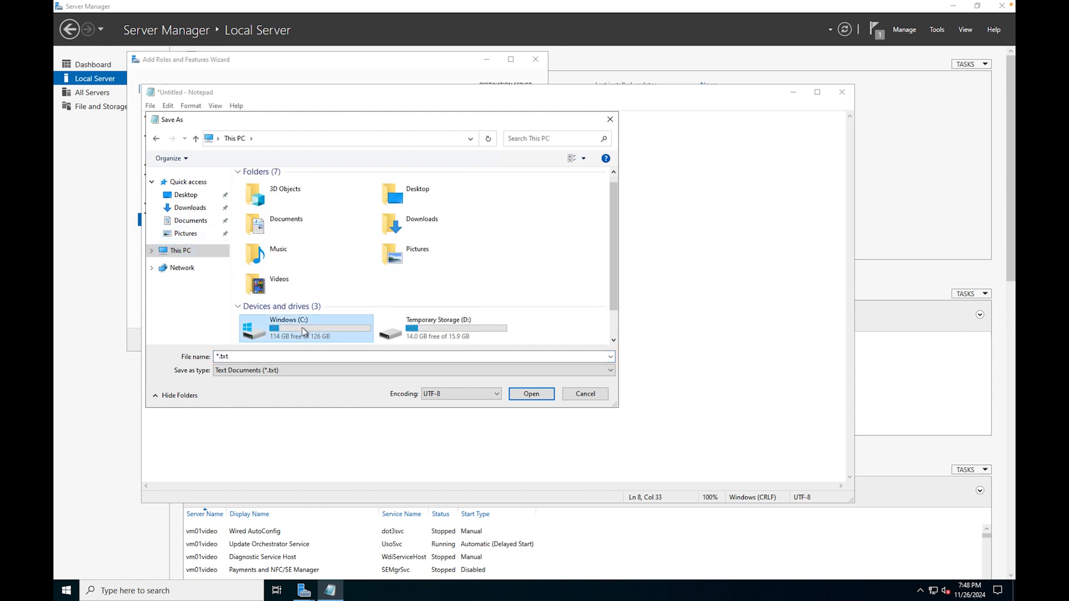
double_click(302, 328)
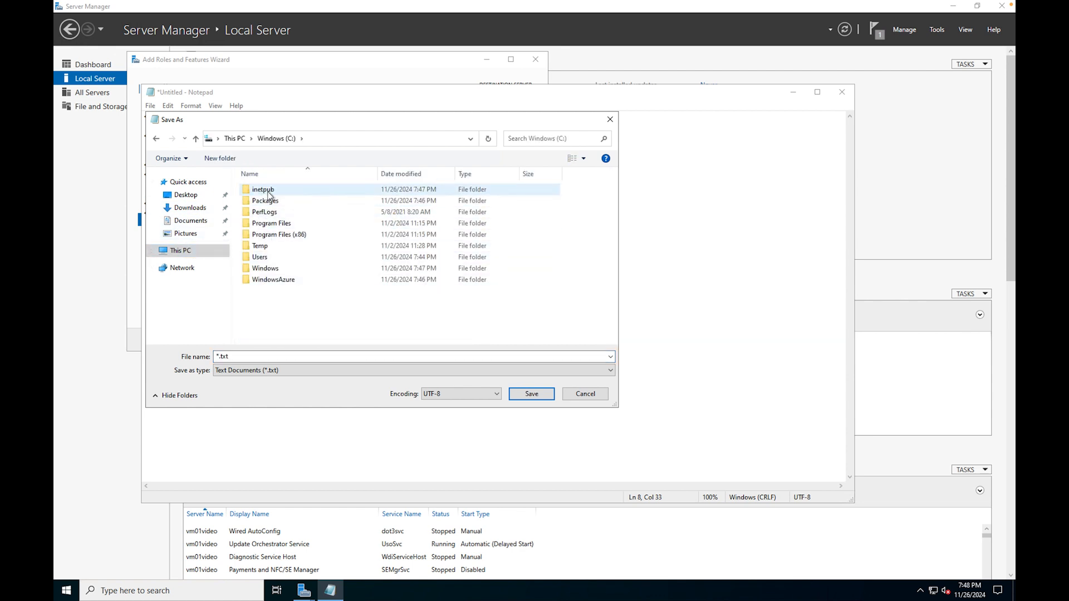
double_click(264, 191)
left_click(272, 236)
double_click(273, 236)
right_click(262, 204)
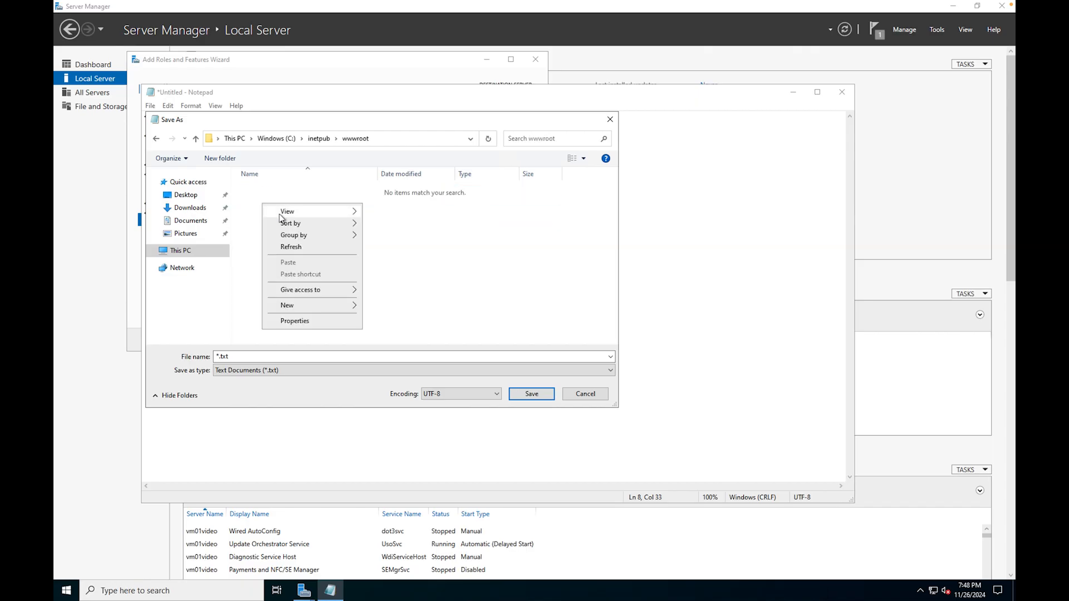
mouse_move(307, 305)
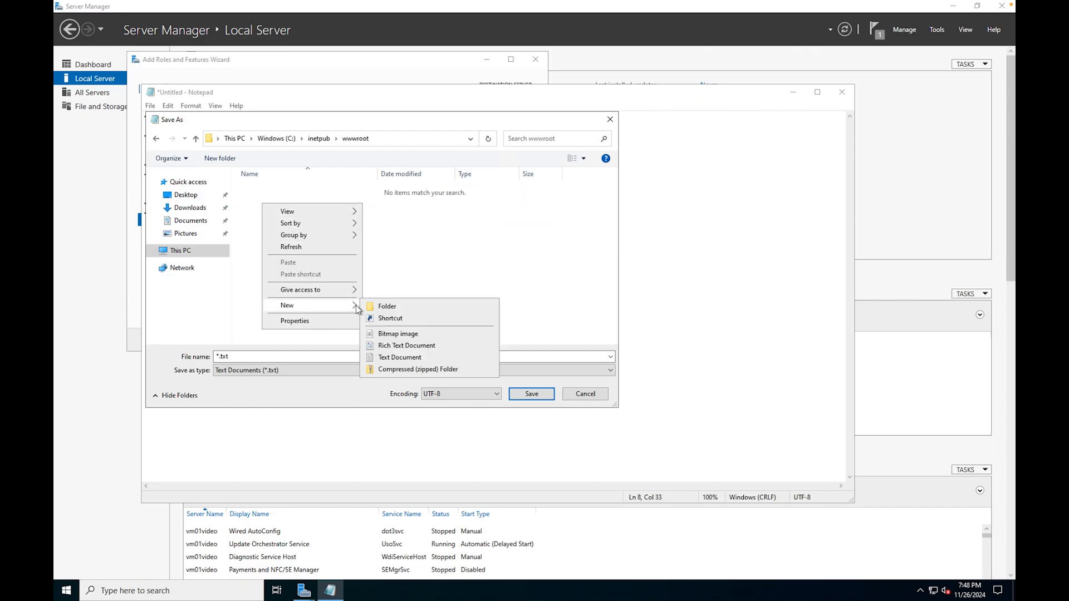
left_click(388, 306)
type("video")
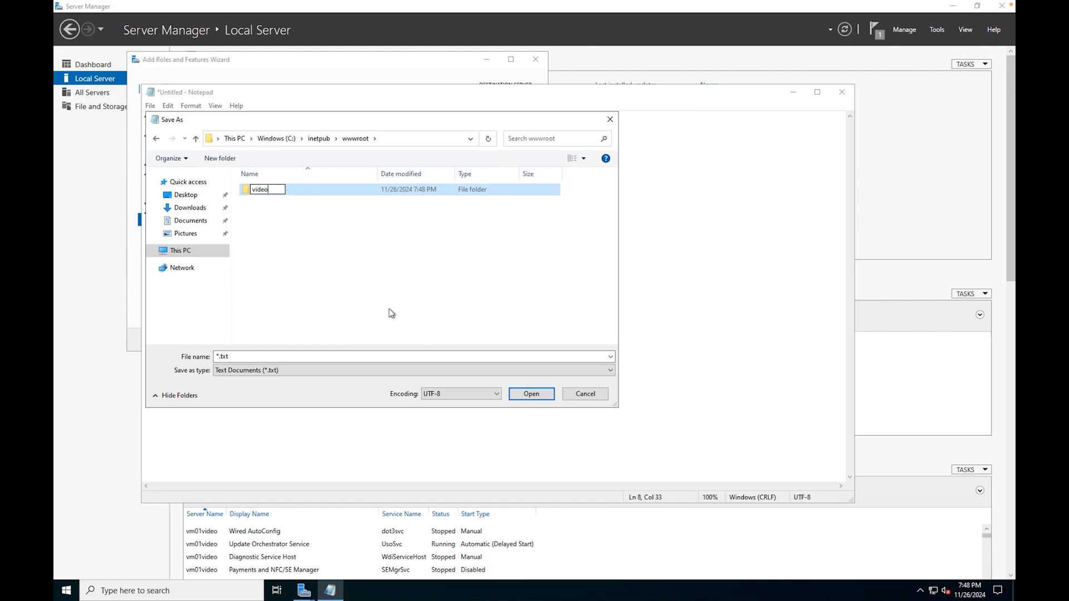
key("Return")
- Save the page as index.htm in the video folder, and close Notepad and the role installation wizard
double_click(261, 190)
left_click(244, 355)
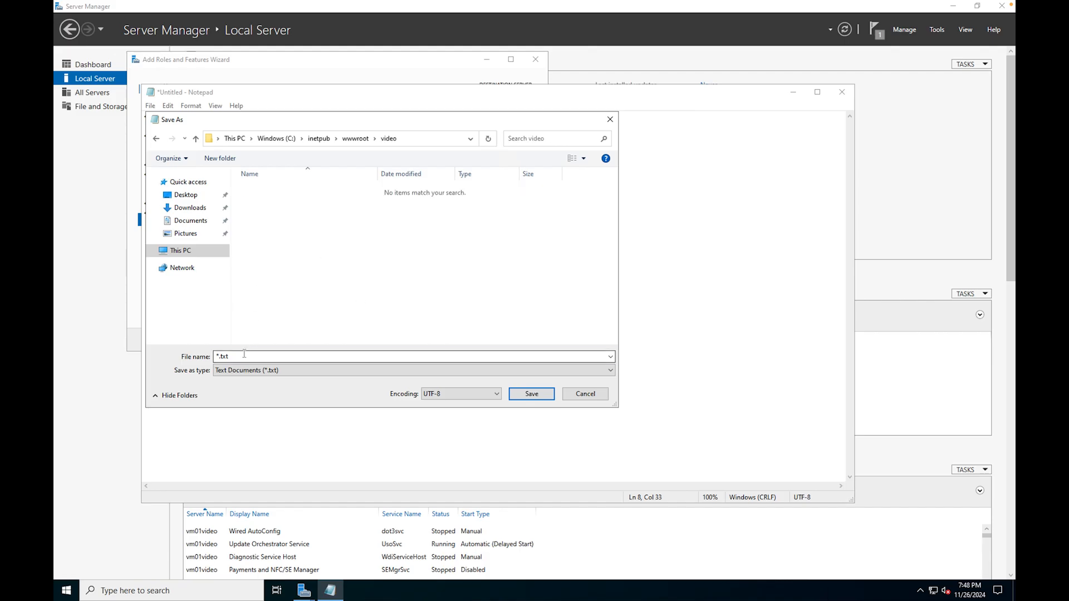
type("i")
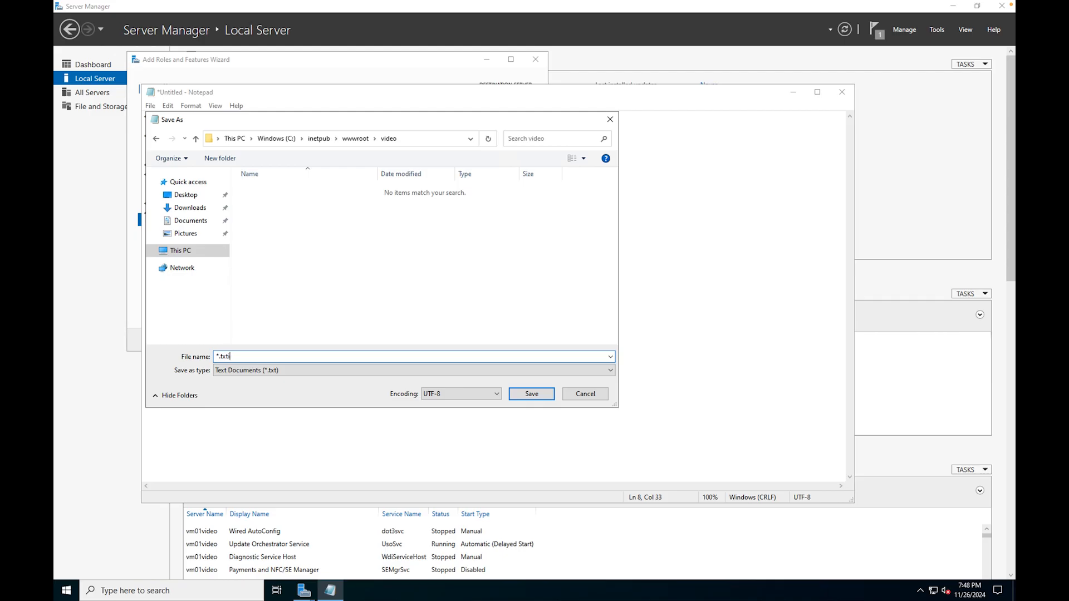
type("index.htm")
key("Return")
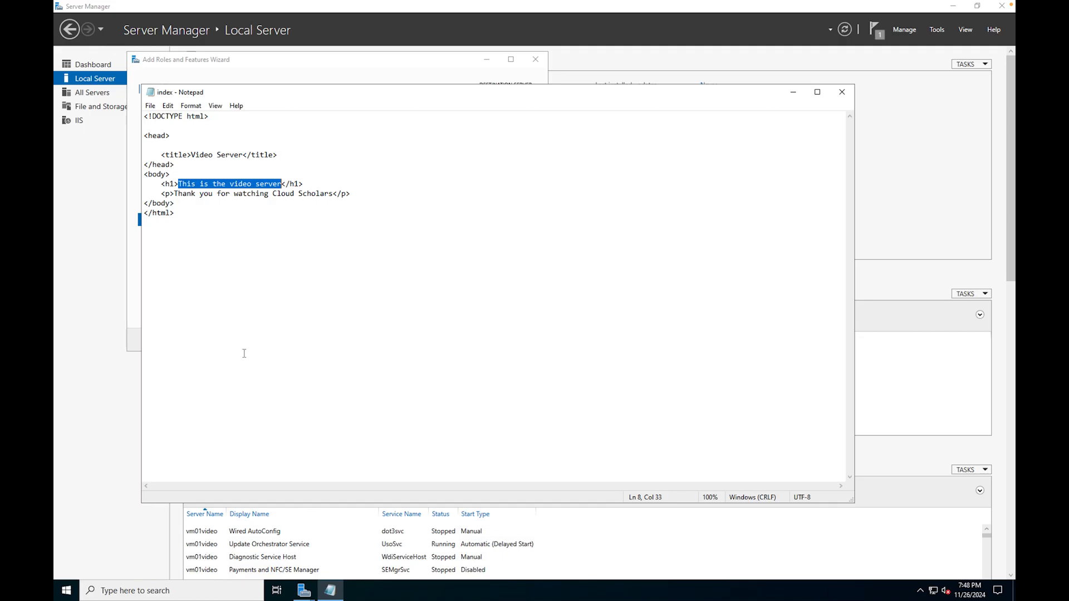
left_click(842, 92)
left_click(473, 339)
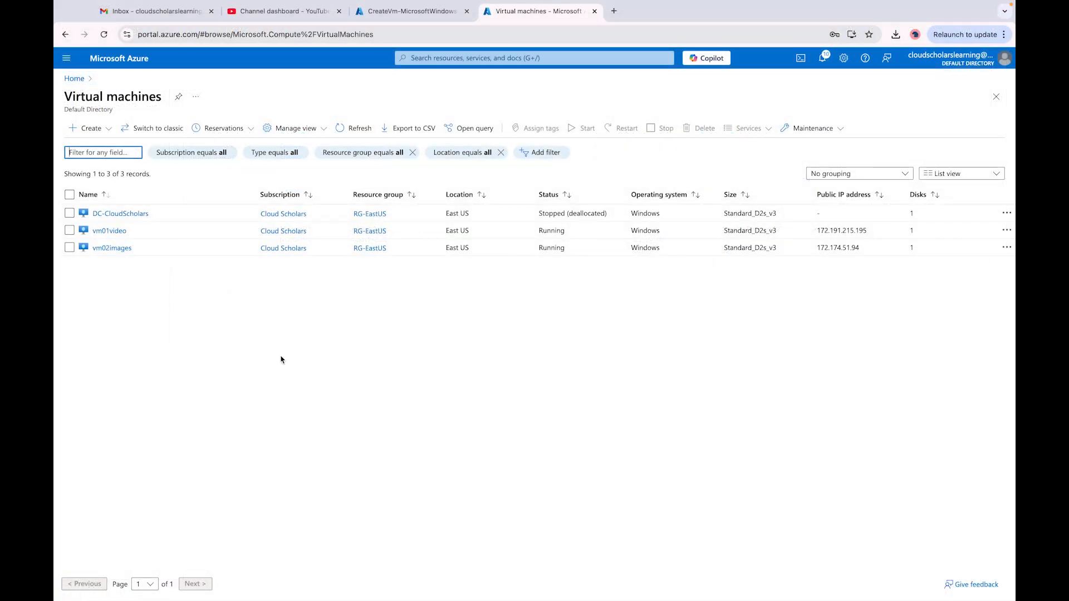
- In the Azure portal, configure the just-in-time policy of vm02images for port 3389 and request access for all configured IPs
left_click(117, 247)
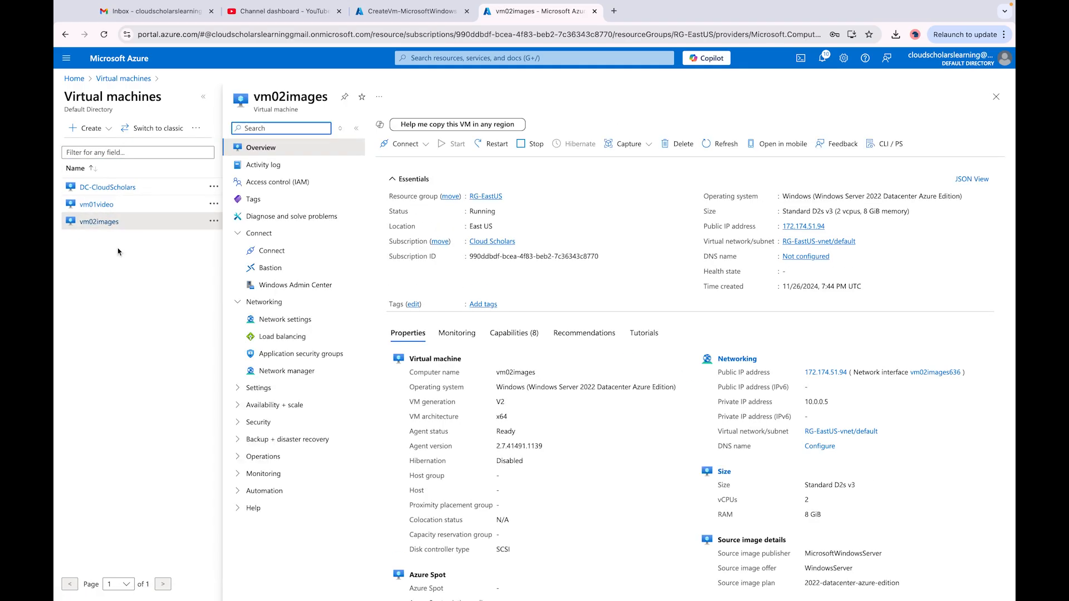
left_click(272, 250)
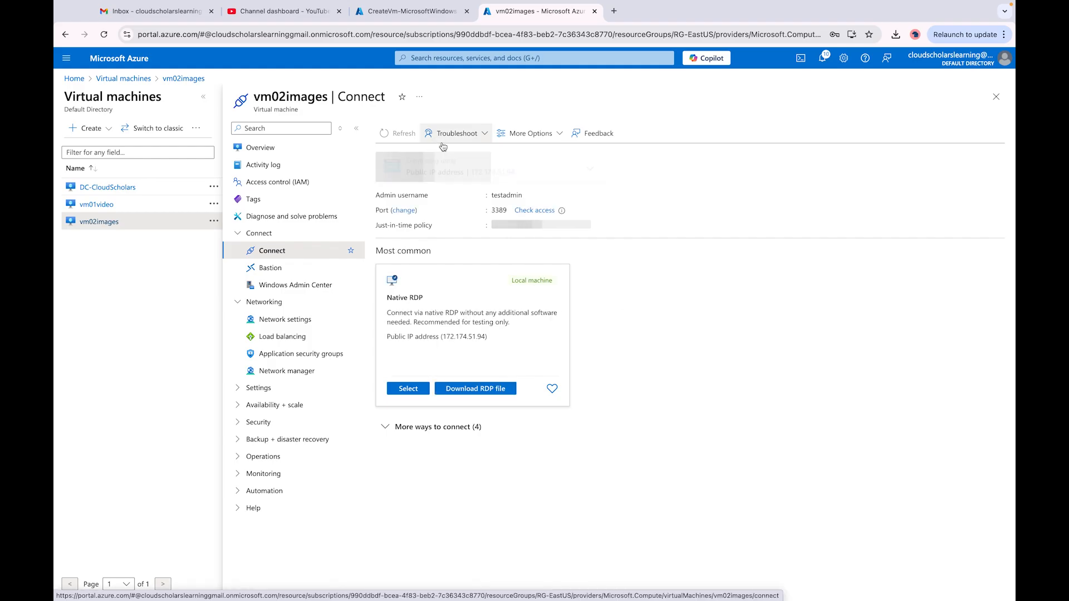
left_click(624, 226)
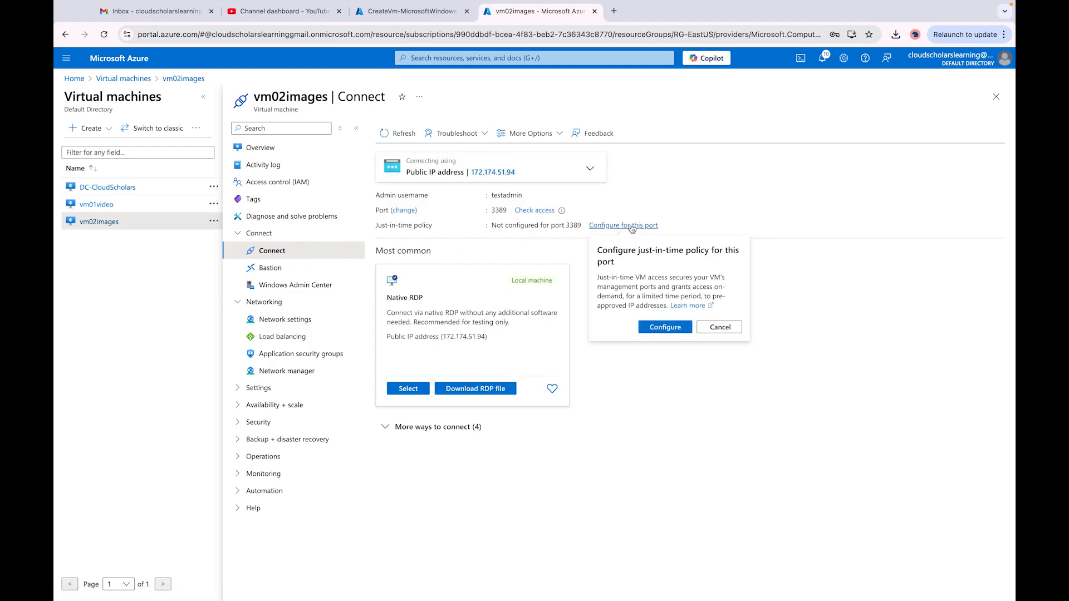
left_click(665, 328)
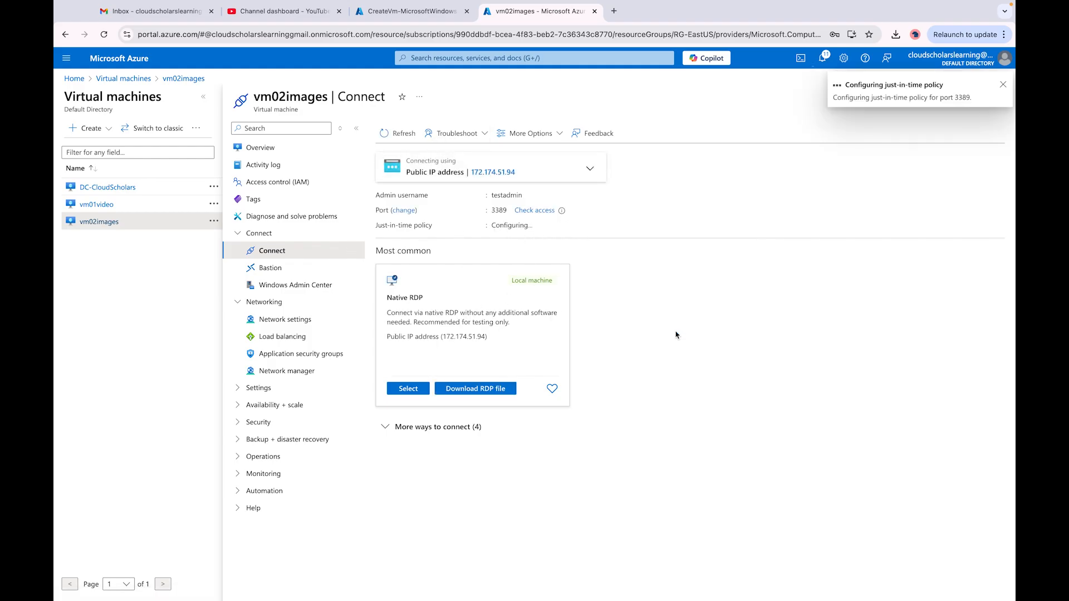
left_click(651, 310)
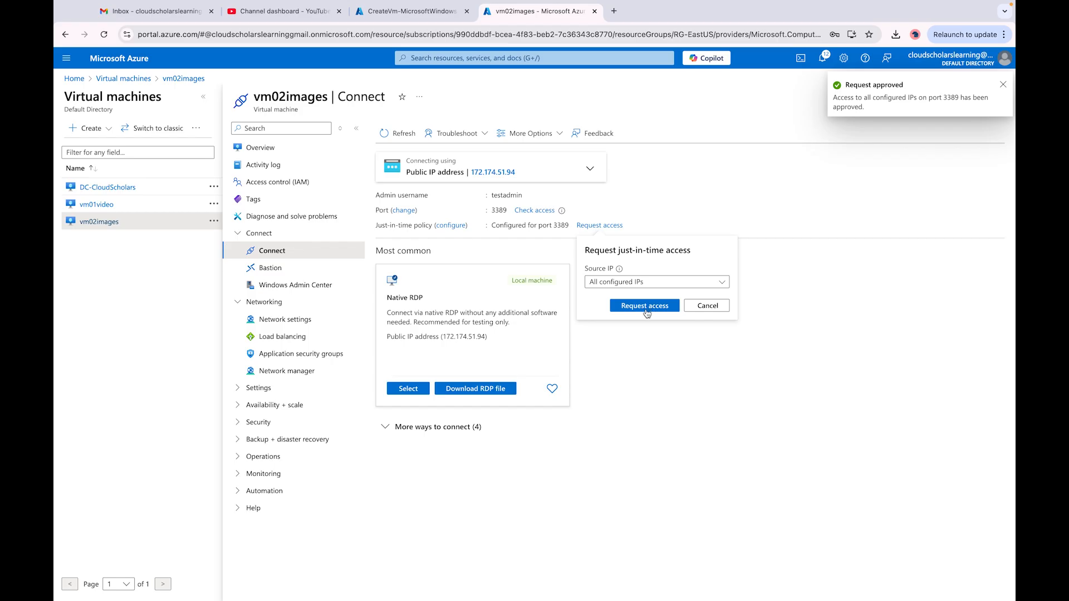
- Download and open the vm02images RDP file, enter the account password to connect, and check the Local Server properties in Server Manager
left_click(466, 389)
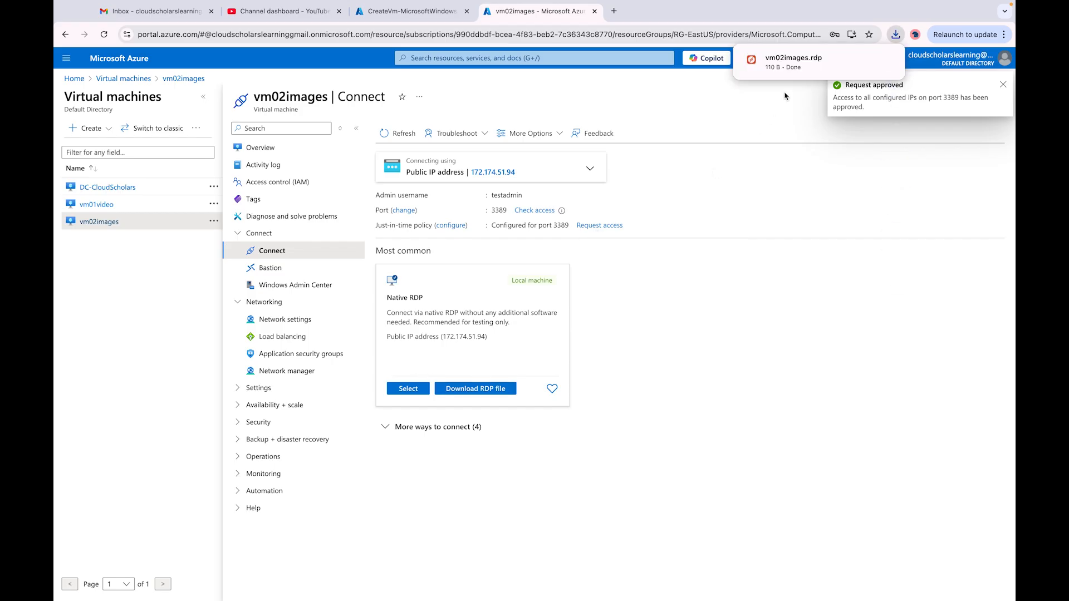
left_click(791, 62)
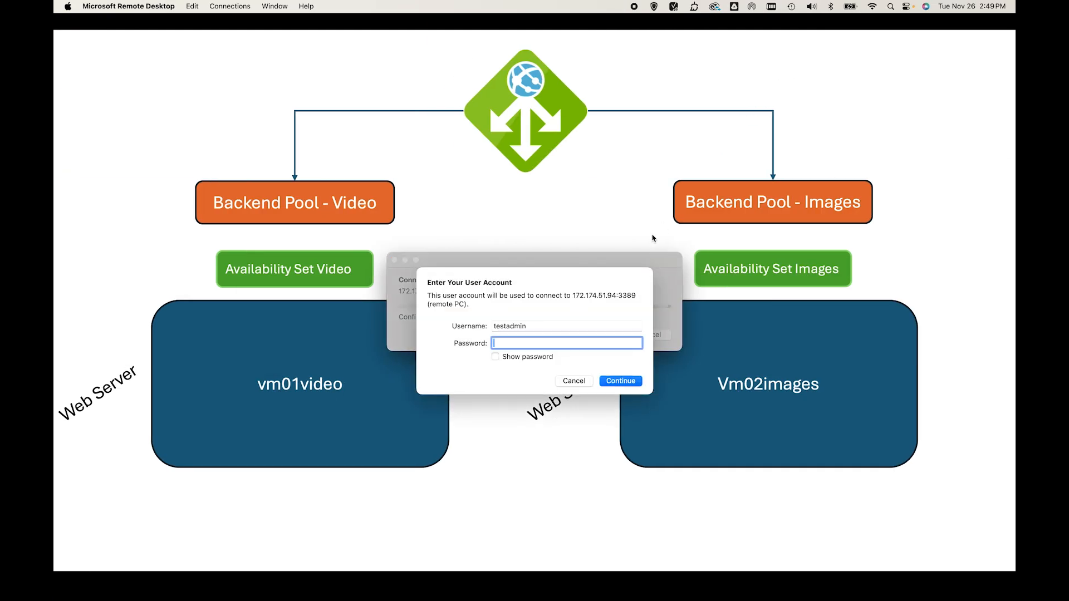
type("••••")
type("•••••")
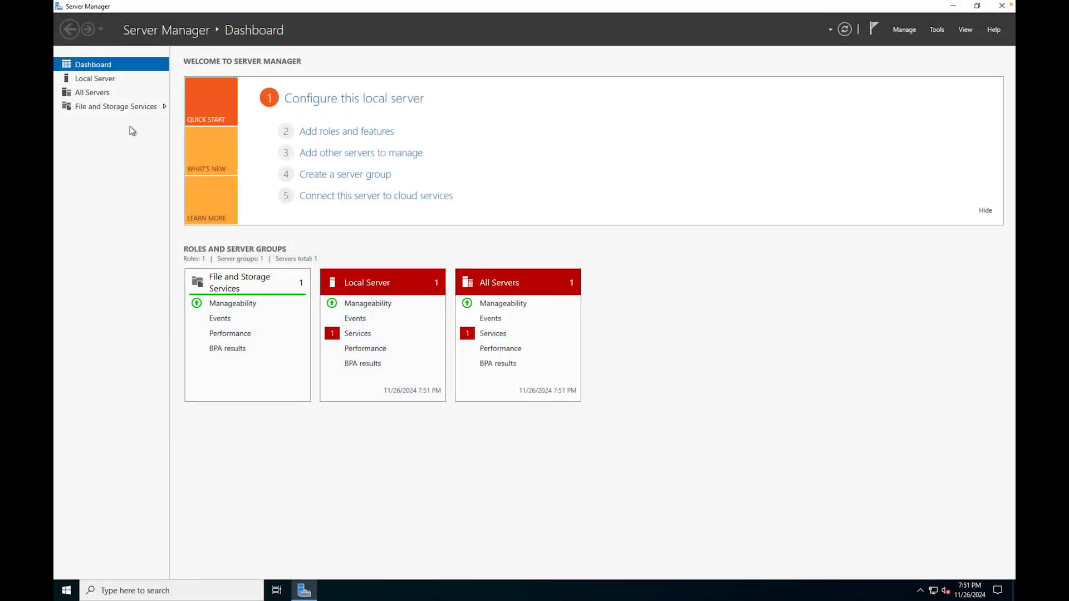
left_click(100, 81)
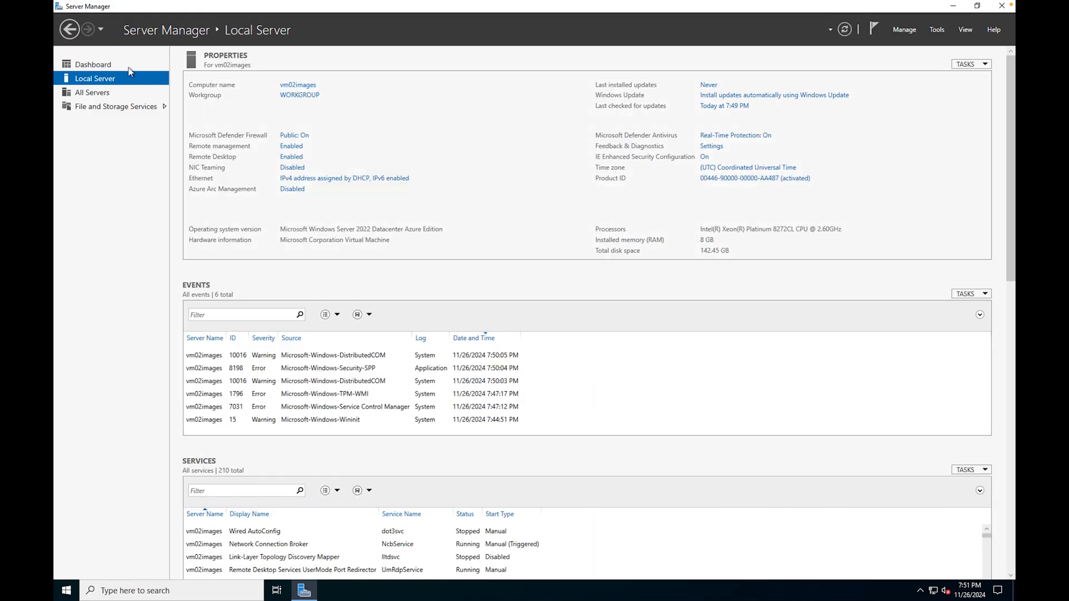
- Start adding roles from the dashboard with a role-based installation on vm02images, choosing Web Server (IIS) with its required management tools
left_click(110, 67)
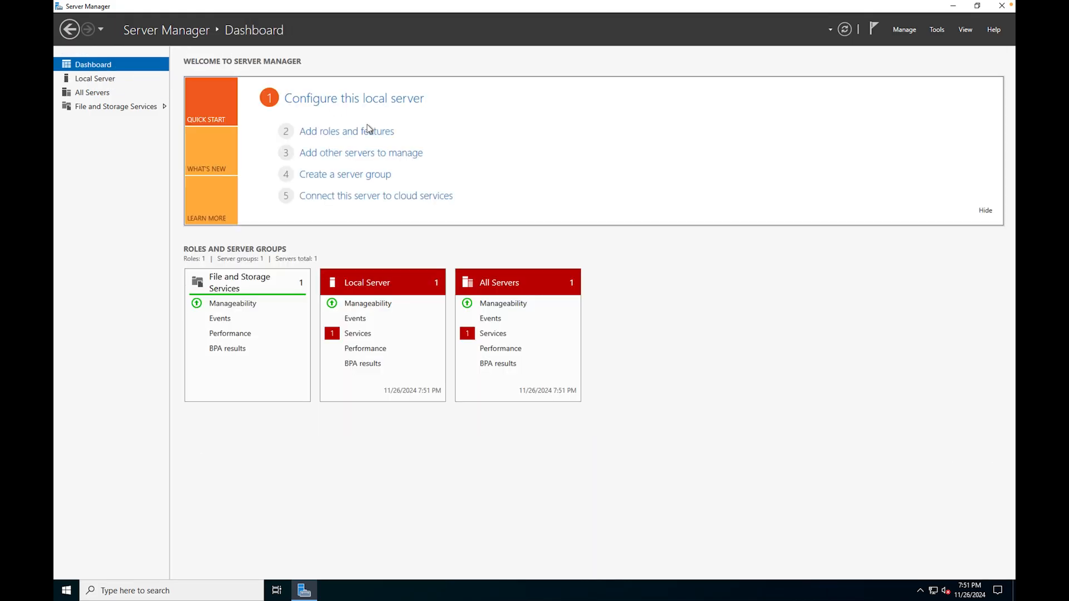
left_click(357, 134)
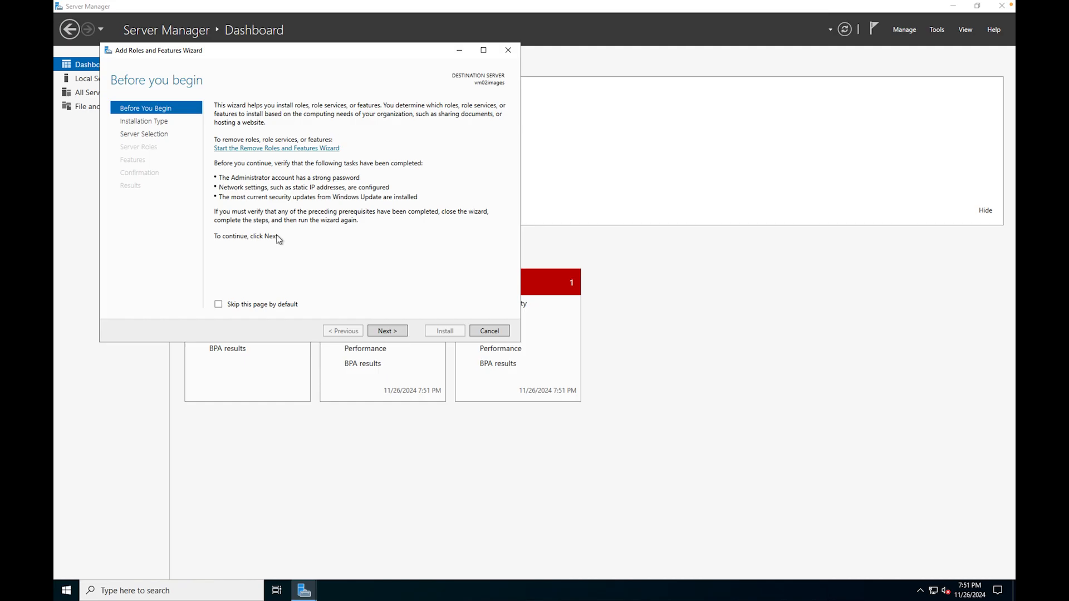
left_click(383, 331)
left_click(383, 331)
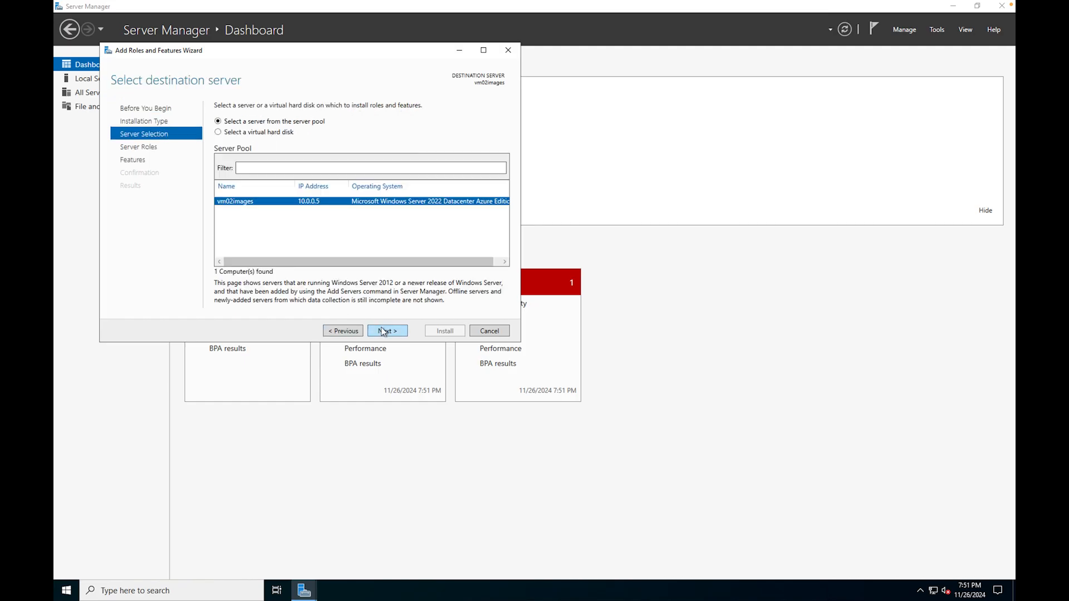
left_click(382, 331)
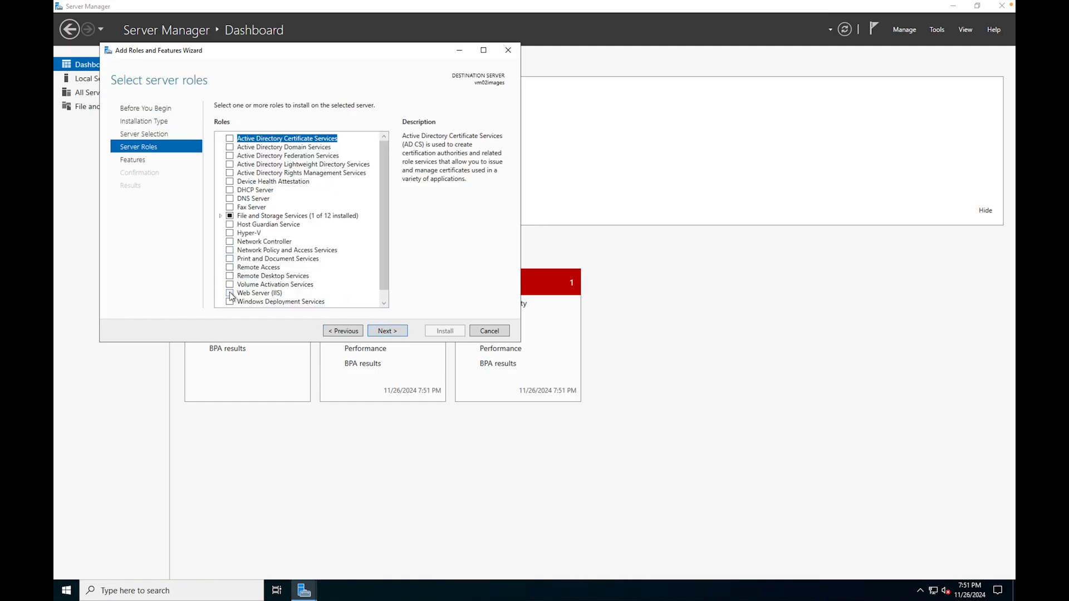
left_click(238, 294)
left_click(333, 278)
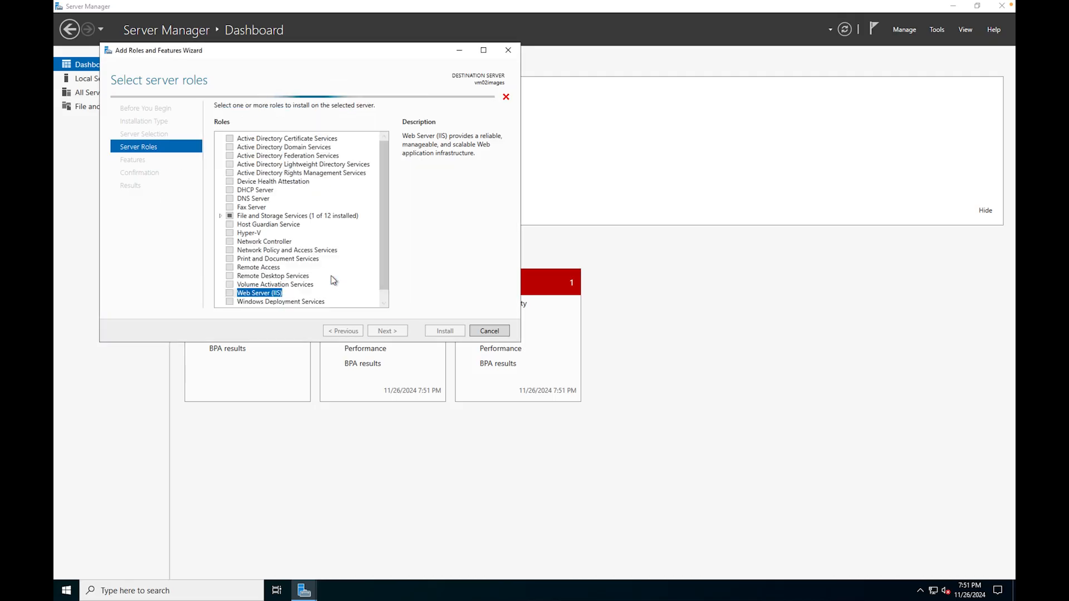
- Keep the default features and IIS role services, and install the Web Server (IIS) role on vm02images
left_click(392, 330)
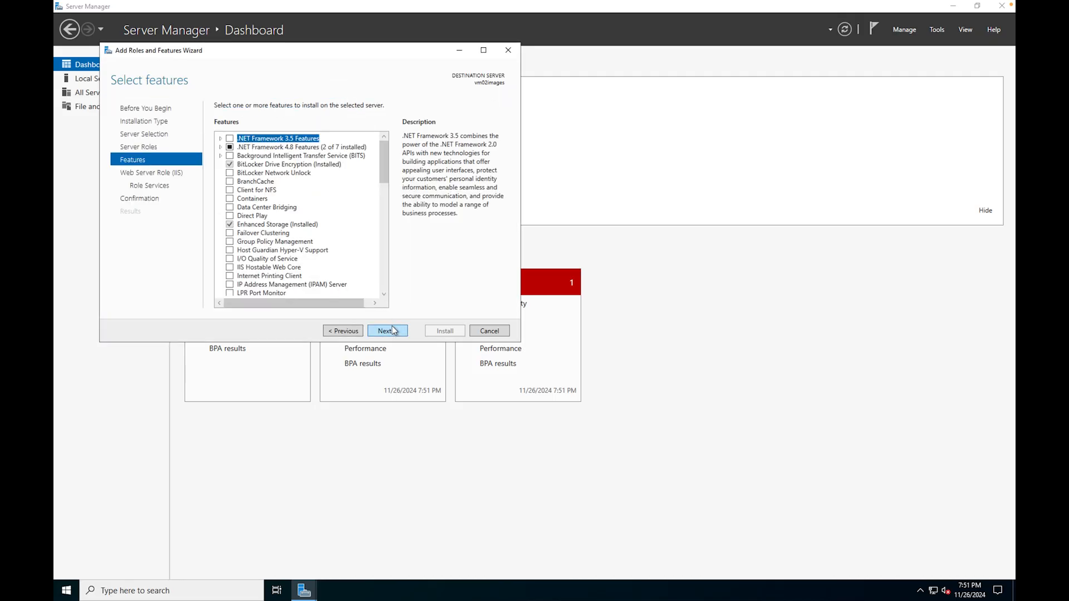
left_click(392, 330)
left_click(392, 331)
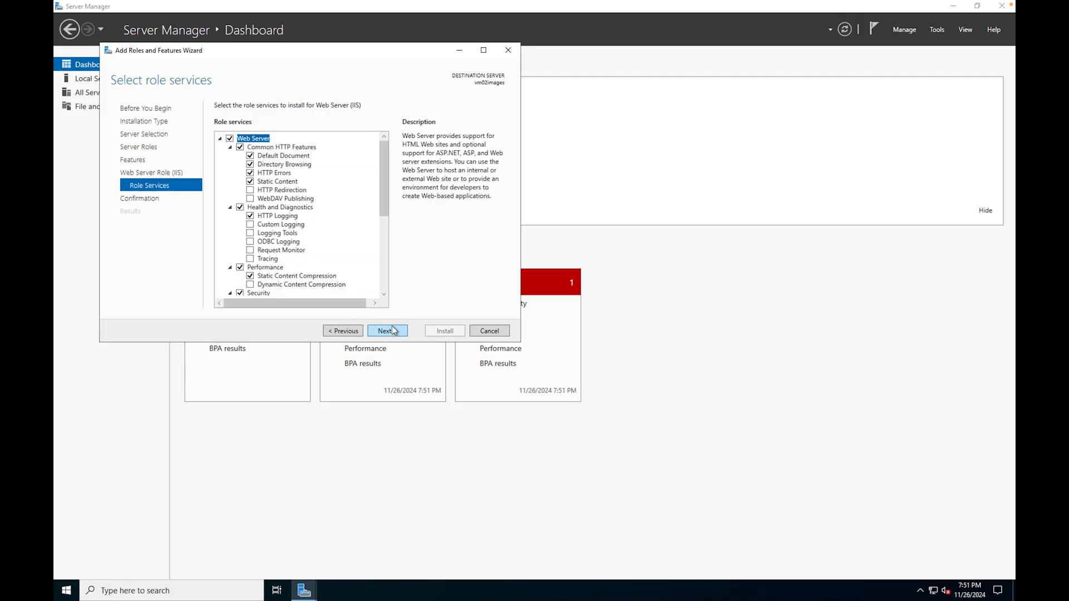
left_click(393, 330)
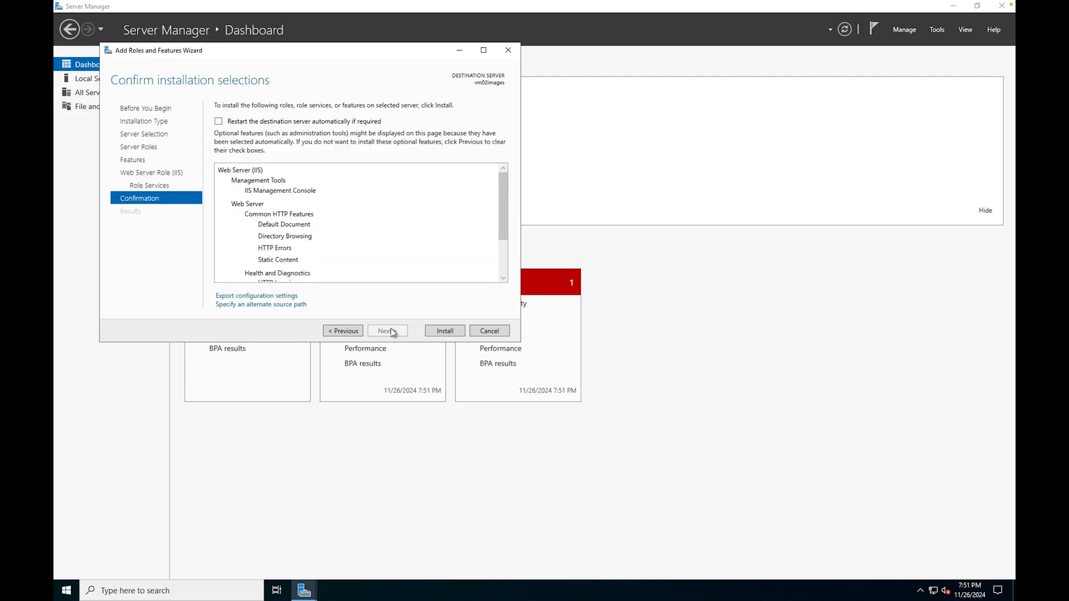
left_click(445, 331)
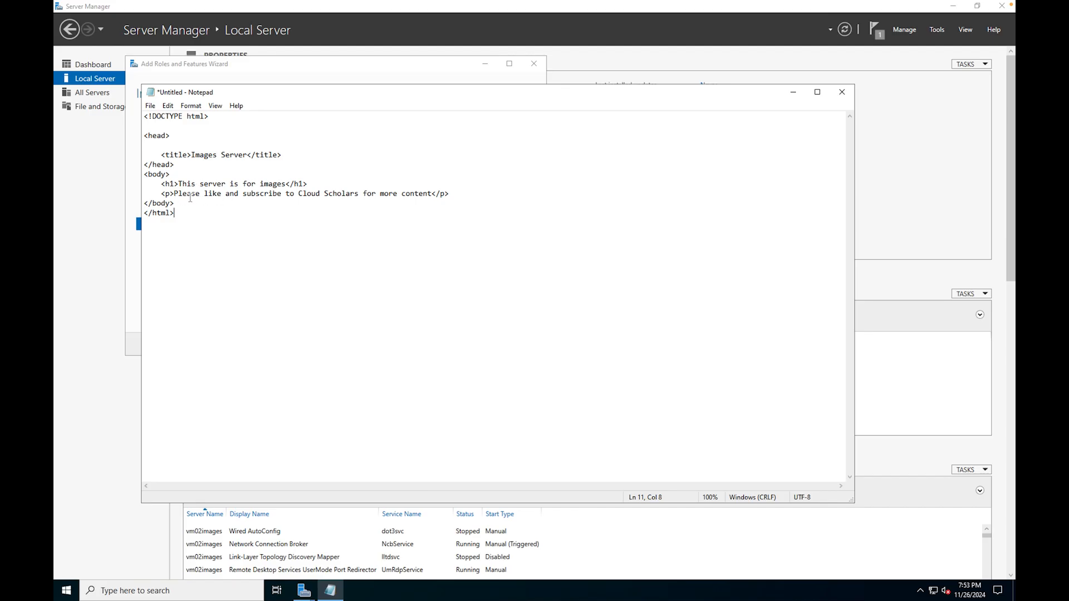
- Start saving the images page in Notepad under a new name and browse to C:\inetpub\wwwroot as its location
left_click(229, 203)
left_click(150, 106)
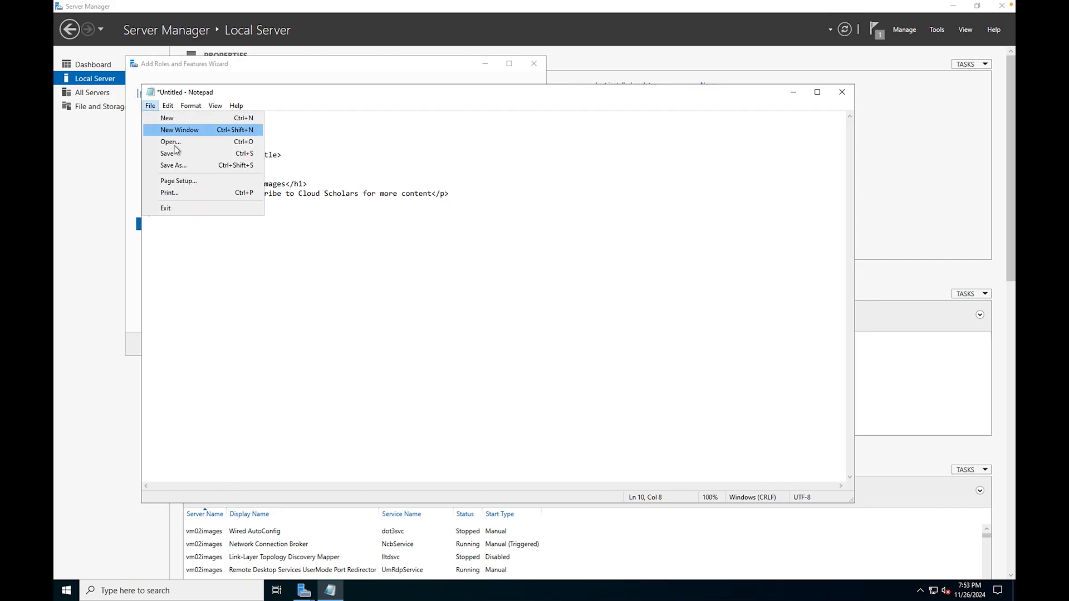
left_click(176, 165)
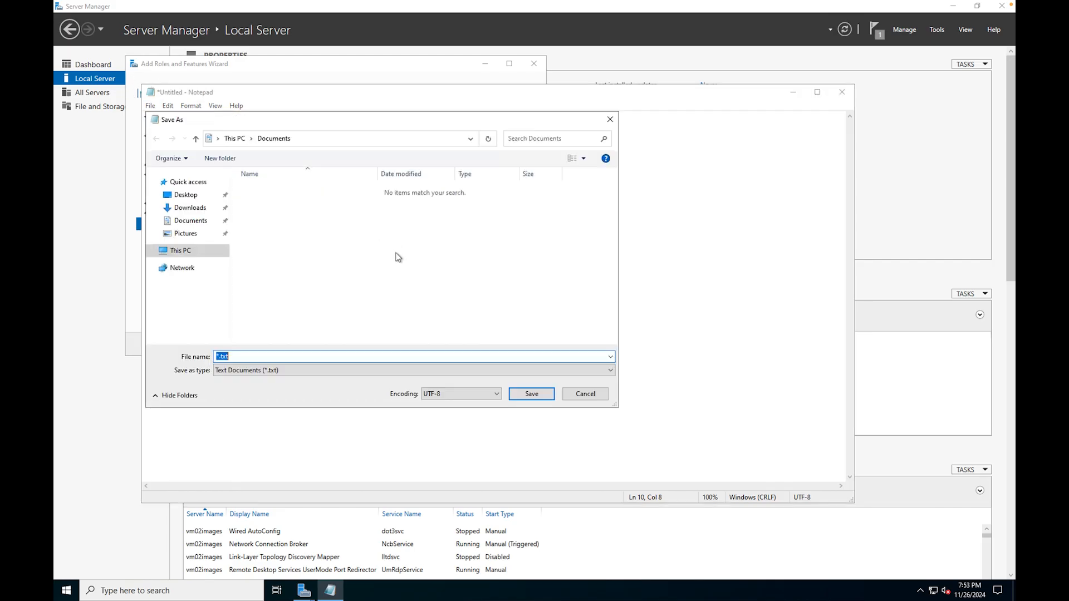
left_click(208, 251)
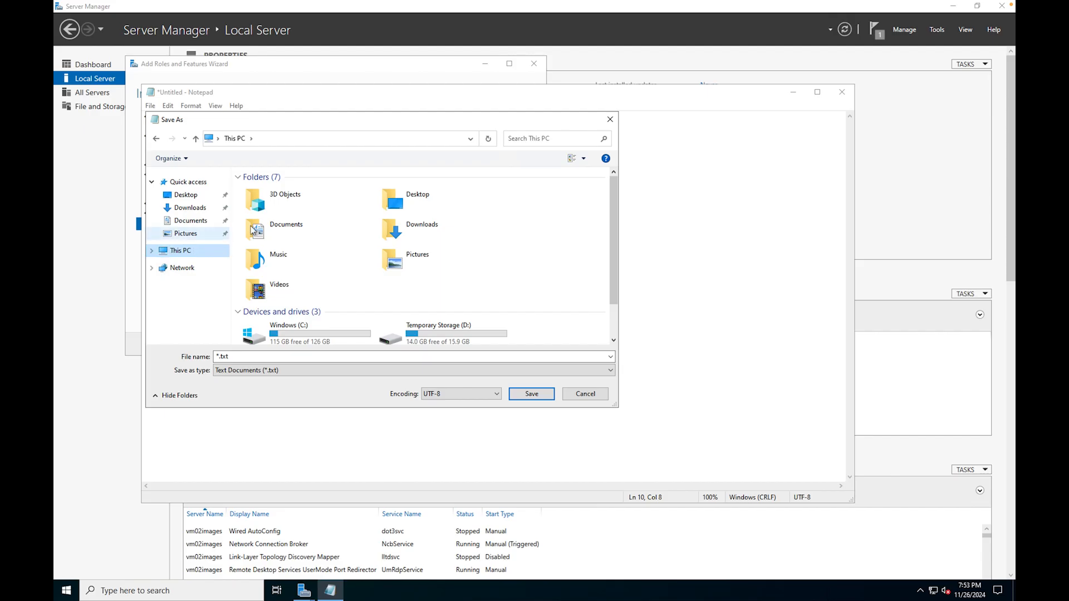
double_click(279, 333)
left_click(272, 193)
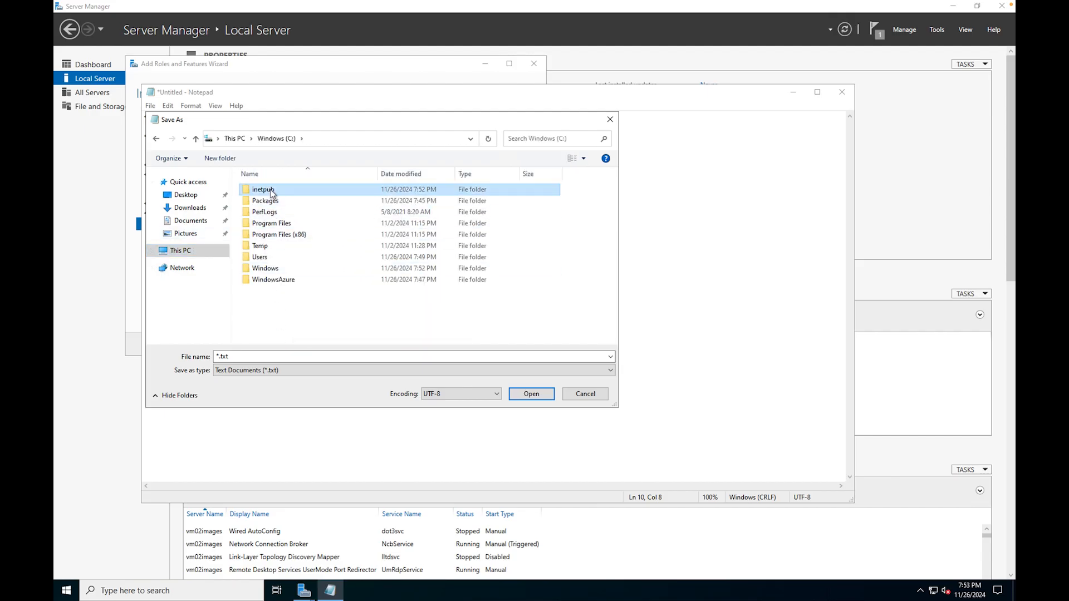
double_click(272, 192)
double_click(270, 234)
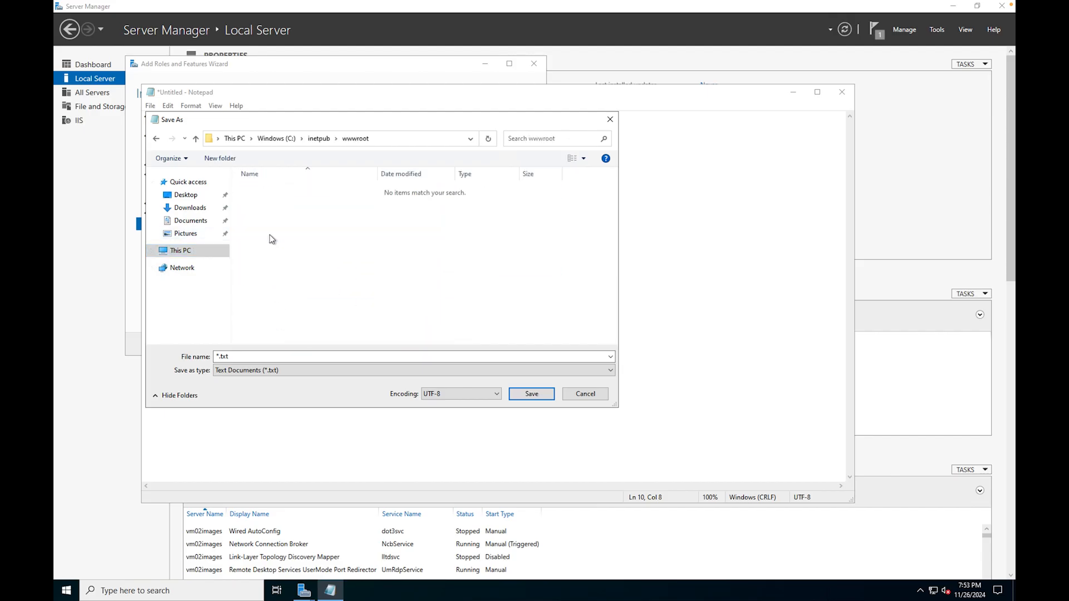
- Create a new folder named image inside wwwroot
right_click(270, 236)
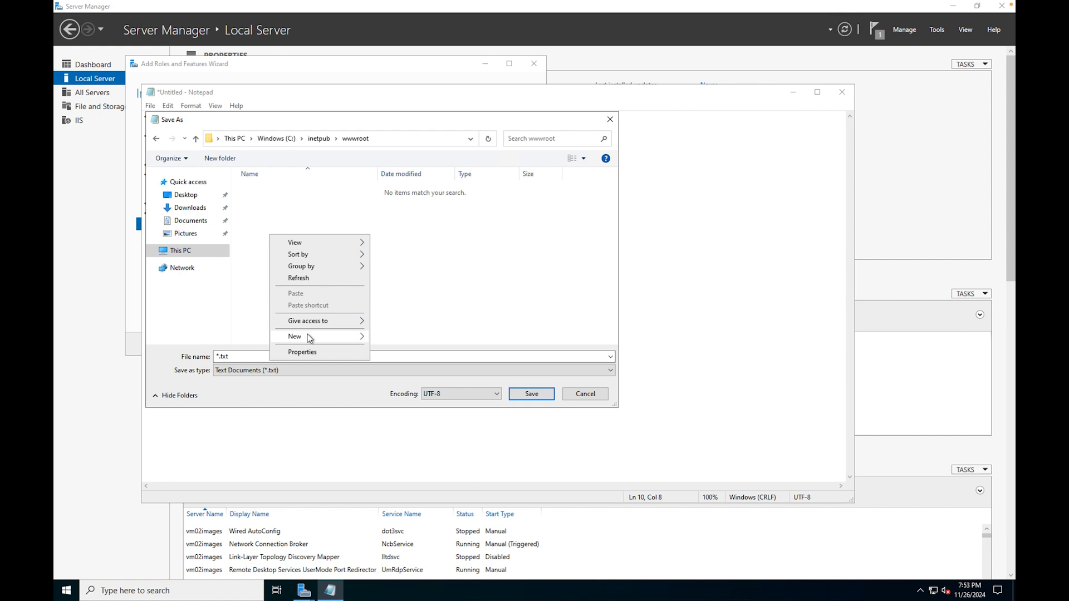
mouse_move(310, 338)
left_click(387, 337)
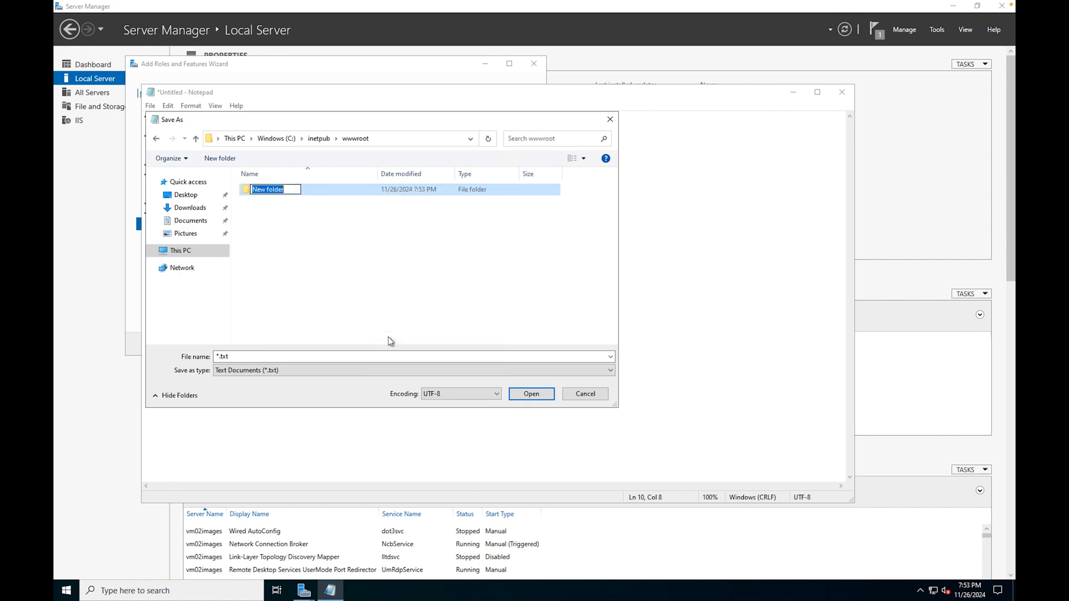
type("image")
key("Return")
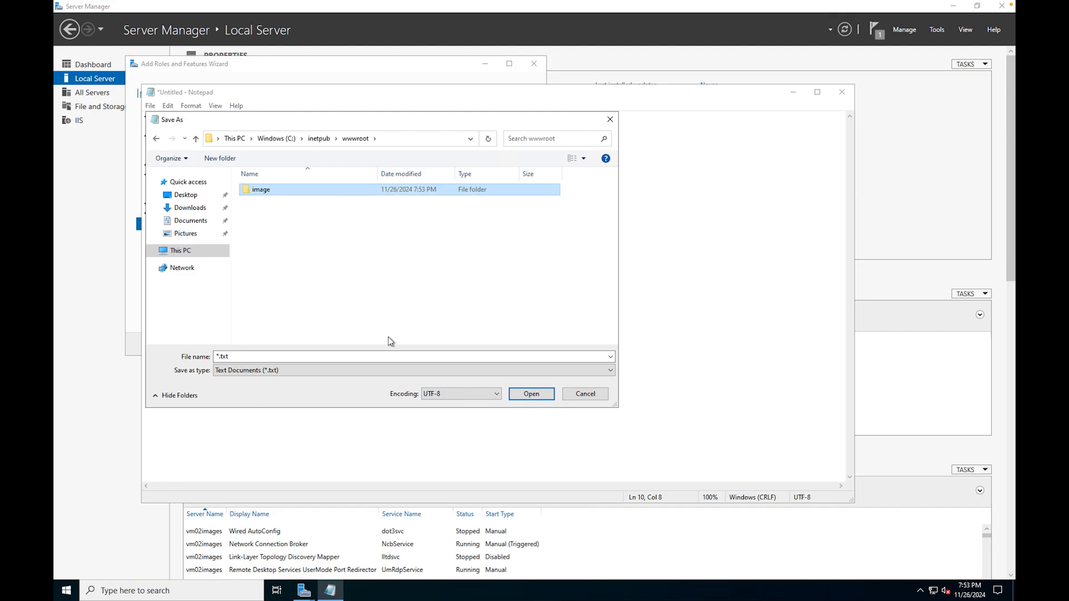
- Save the page as index.html in the image folder
double_click(262, 190)
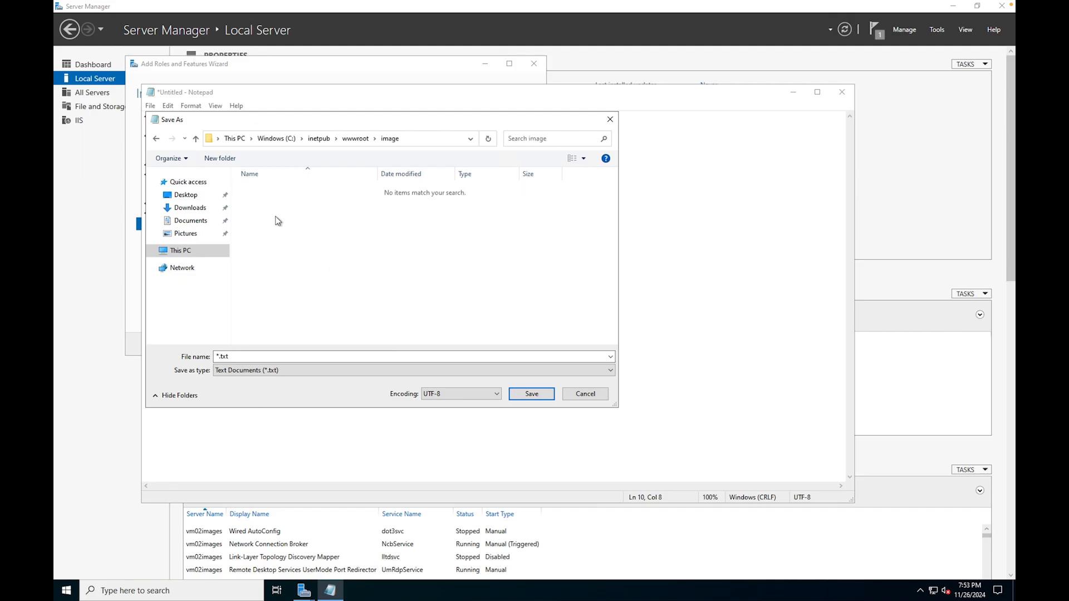
left_click(239, 357)
type("index.html")
left_click(526, 395)
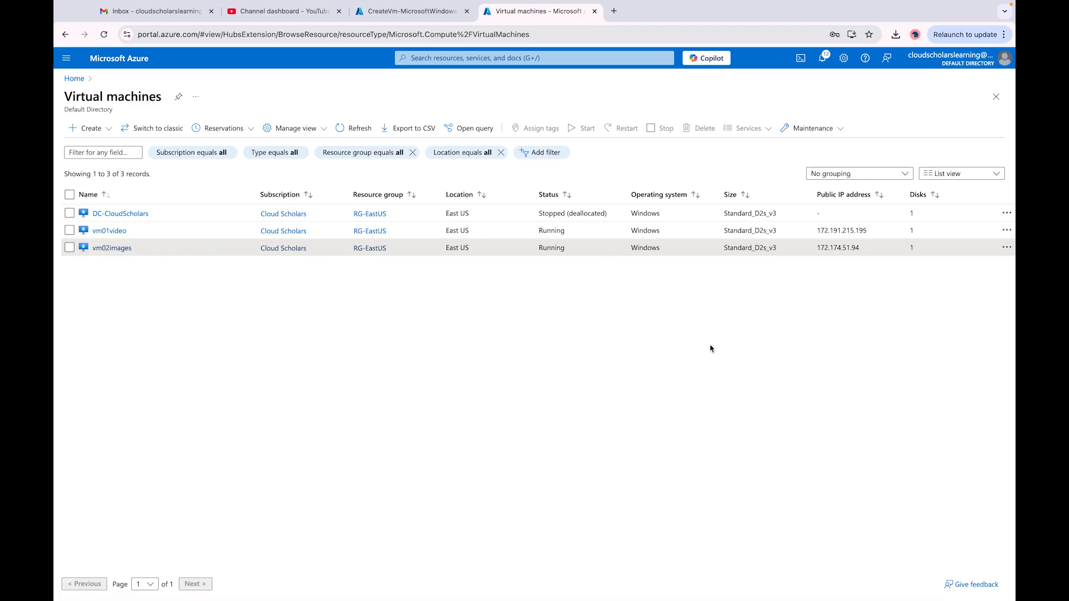
- Copy vm01video's public IP address from the Azure virtual machines list and try to load 172.191.215.195/index.html in a new browser tab
left_click_drag(826, 232, 812, 236)
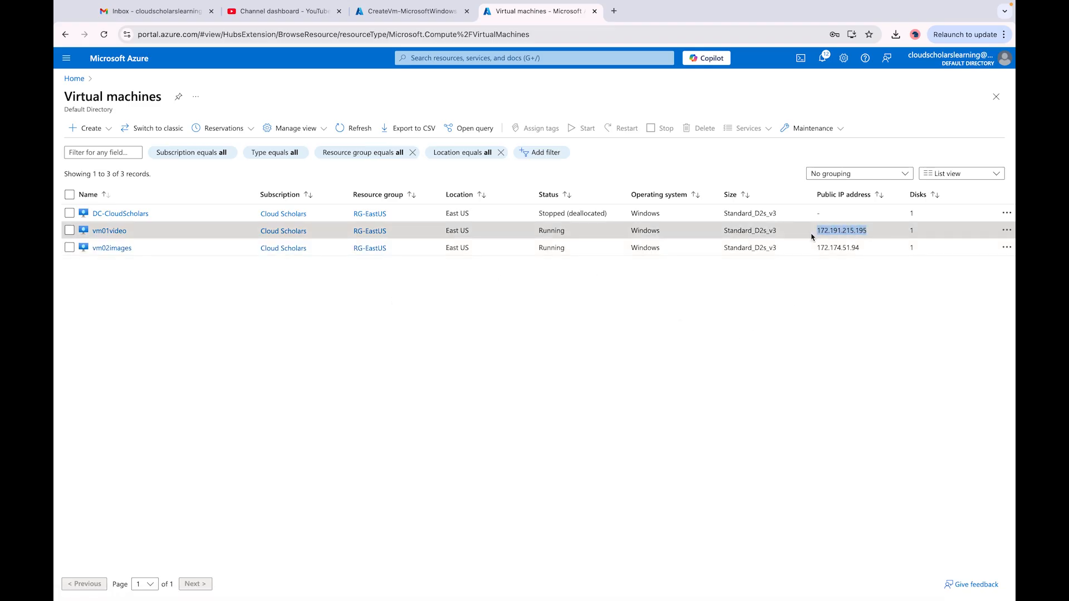
key("ctrl+c")
left_click(614, 11)
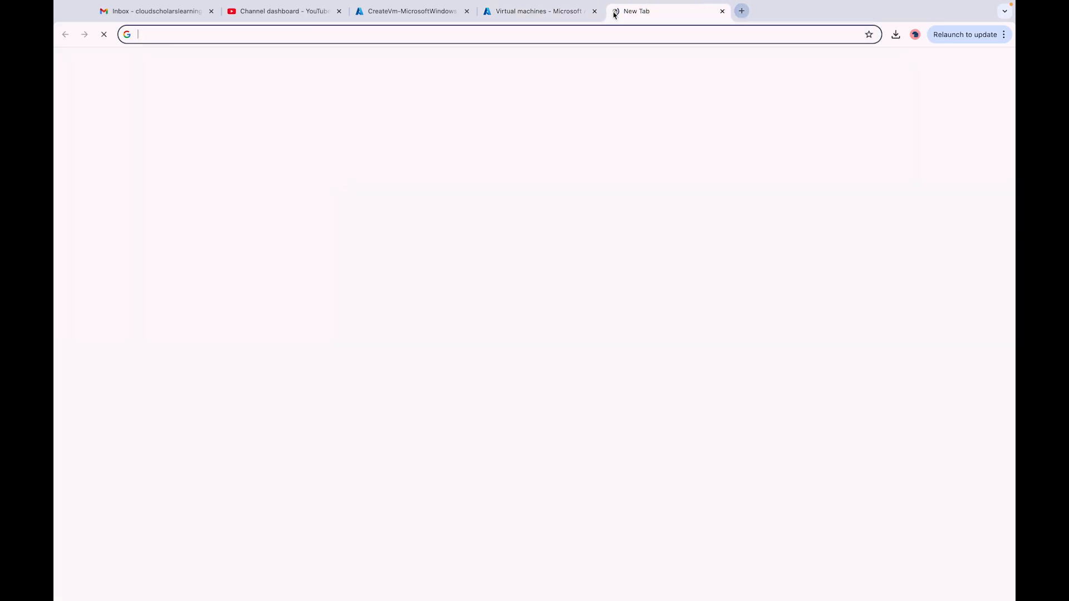
key("ctrl+v")
type("/")
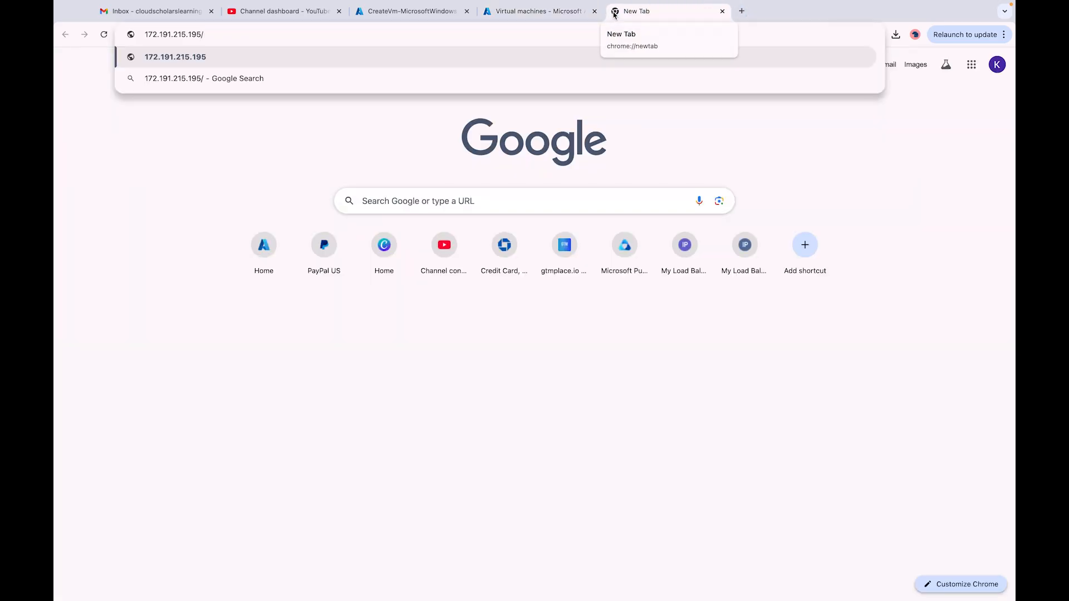
type("index.html")
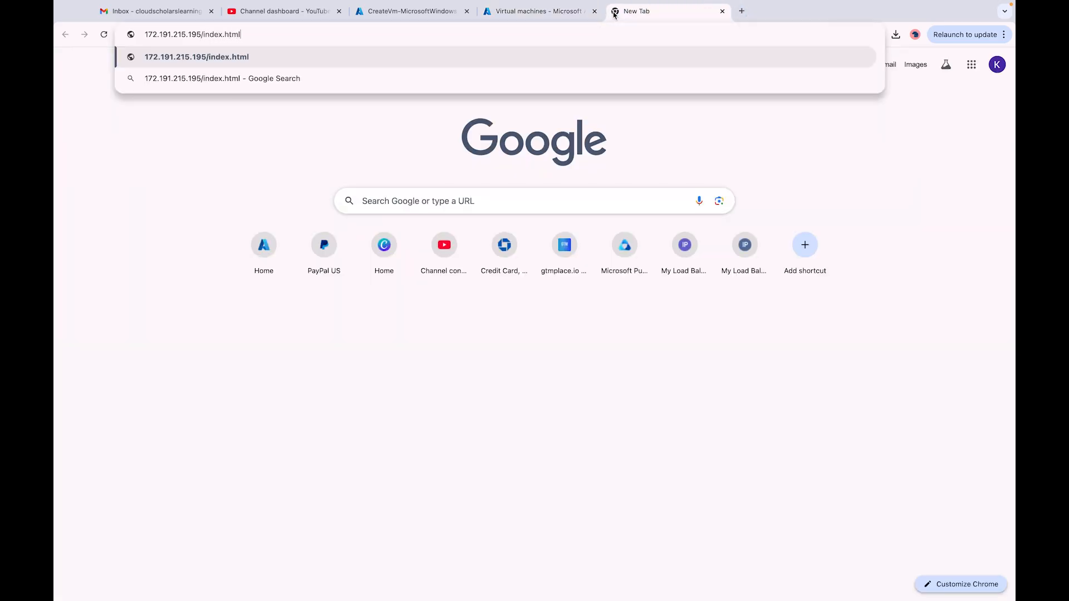
key("Return")
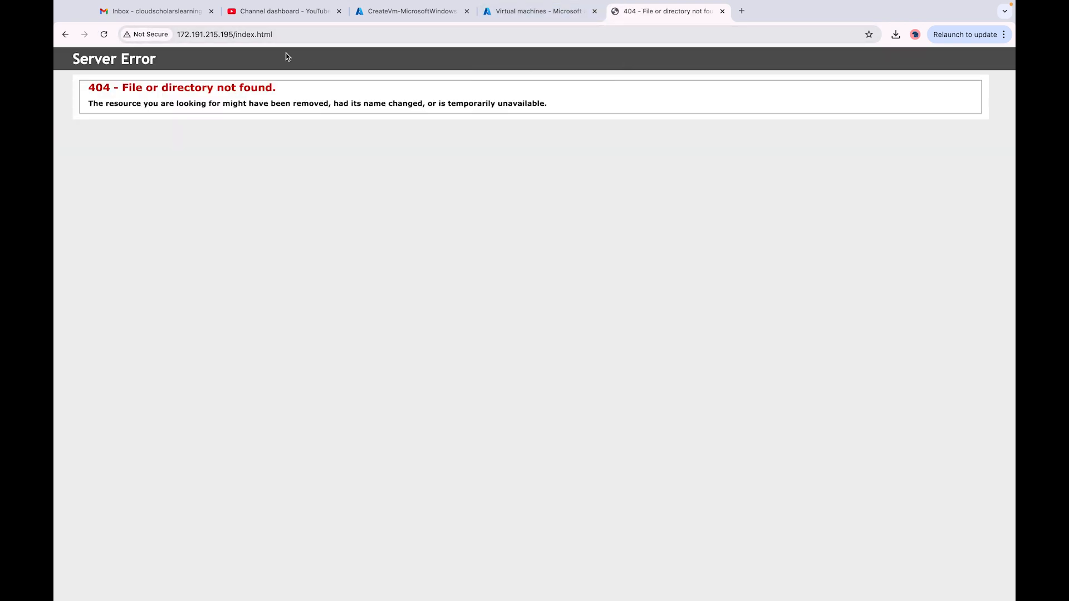
- Add the video folder to the address and load 172.191.215.195/video/index.html to test the video server page
left_click(236, 36)
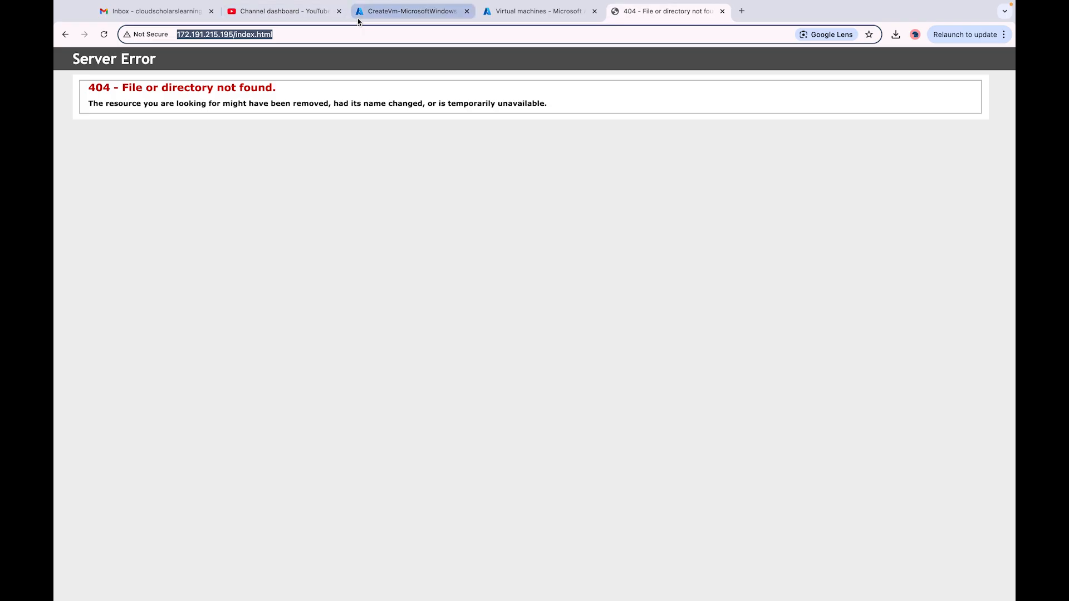
key("Right")
type("l")
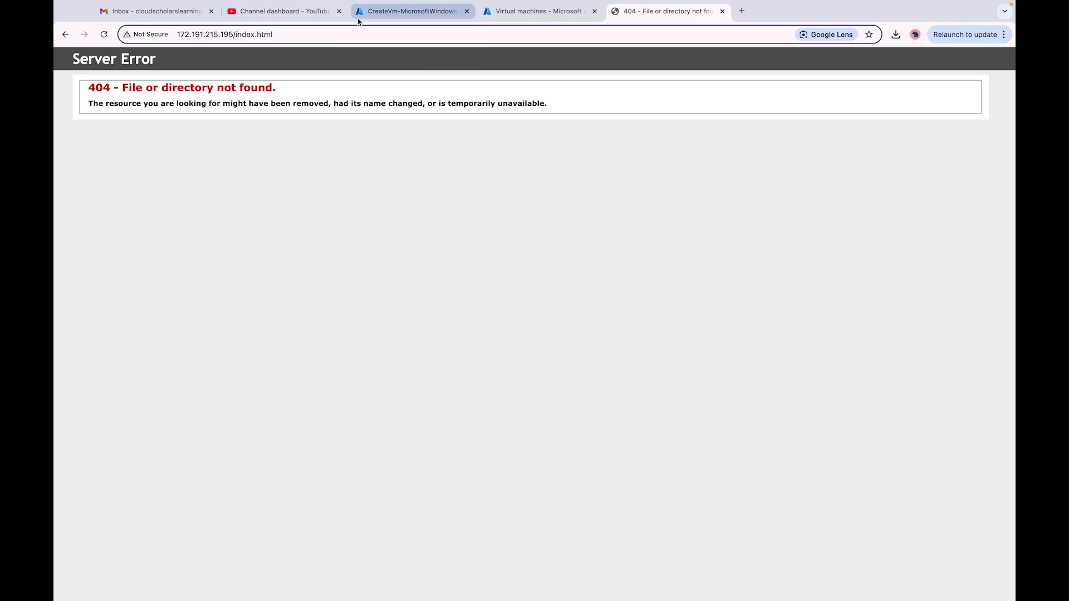
key("Left")
key("Left")
key("Left")
key("Left")
key("Left")
key("Left")
key("Left")
key("Left")
key("Left")
key("Left")
type("video/")
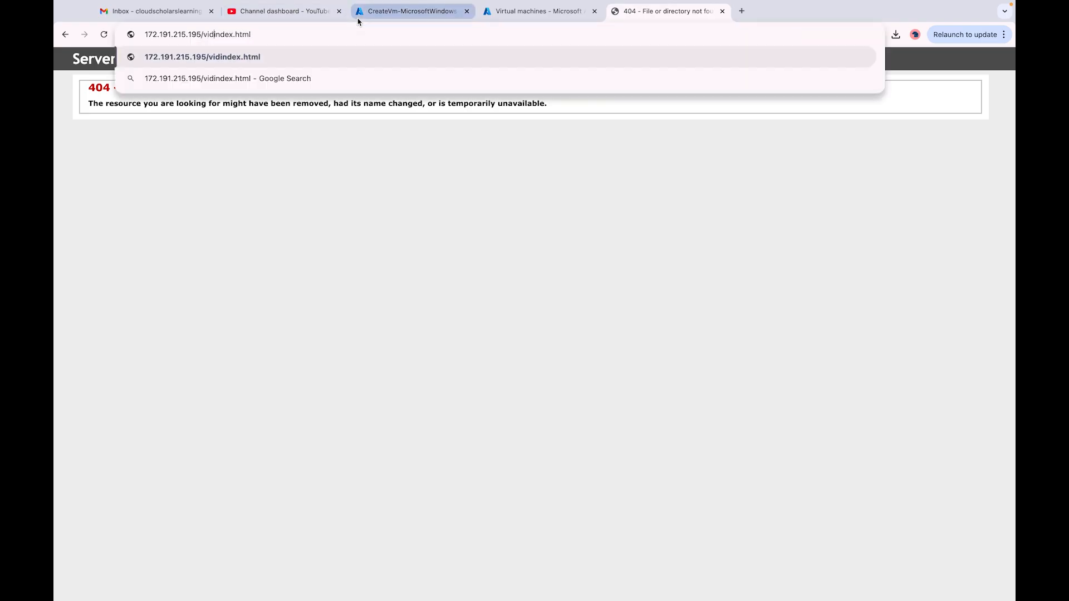
key("Return")
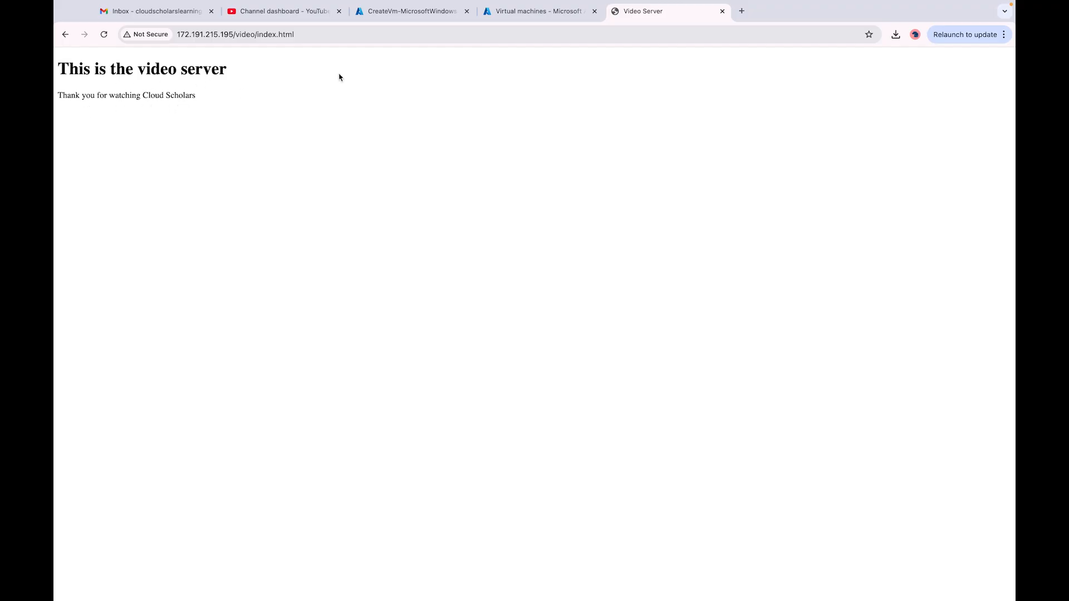
- Copy vm02images' public IP address from the Azure virtual machines list and load 172.174.51.94/image/index.html in a new browser tab
left_click(509, 16)
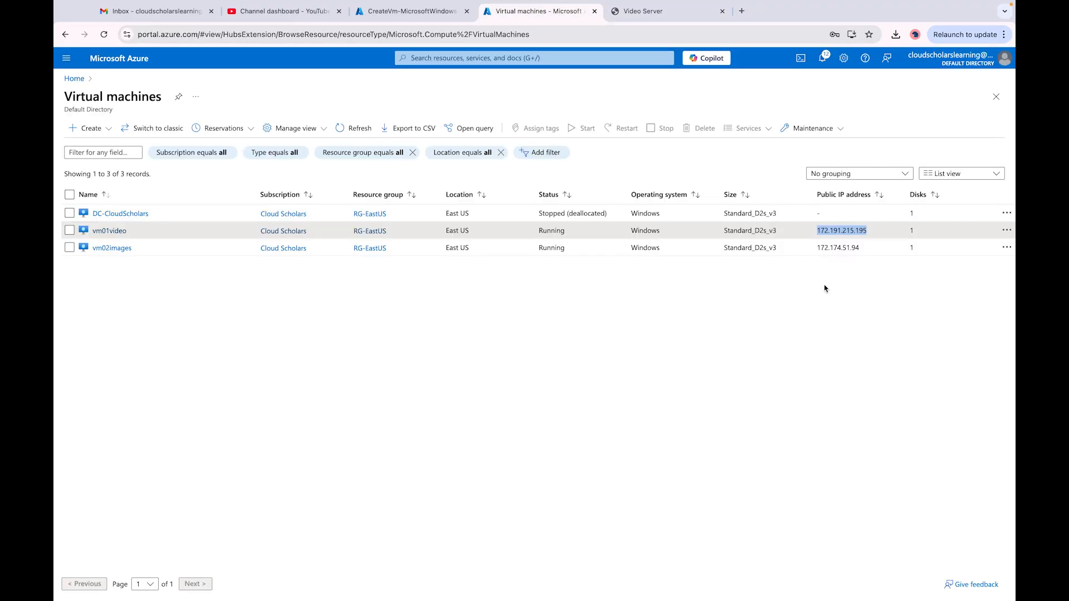
left_click_drag(861, 248, 817, 253)
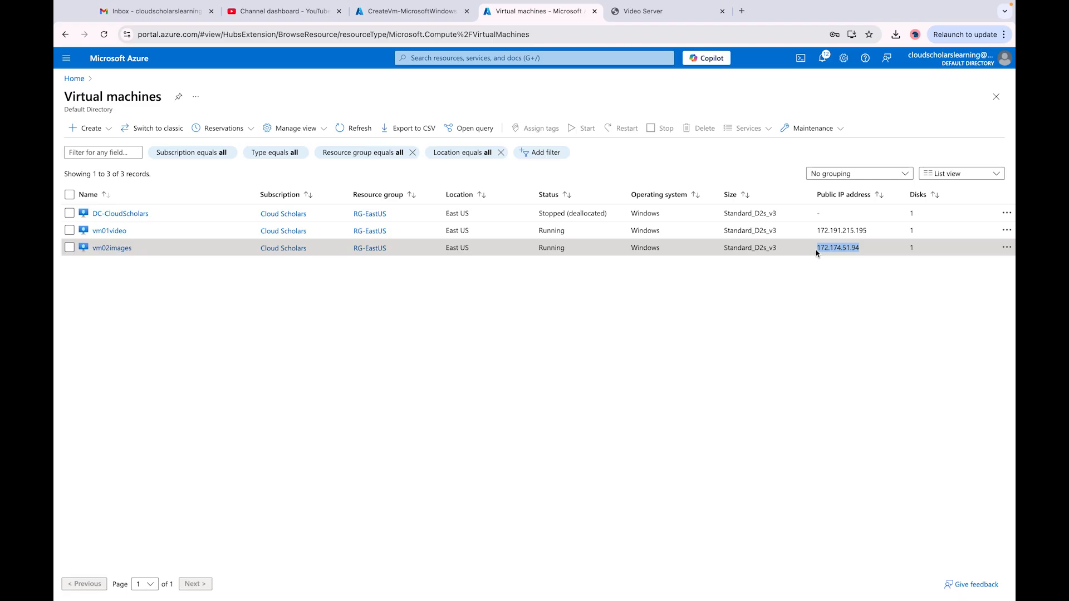
key("ctrl+c")
left_click(741, 11)
key("ctrl+v")
type("/image/h")
key("BackSpace")
type("index.html")
key("Return")
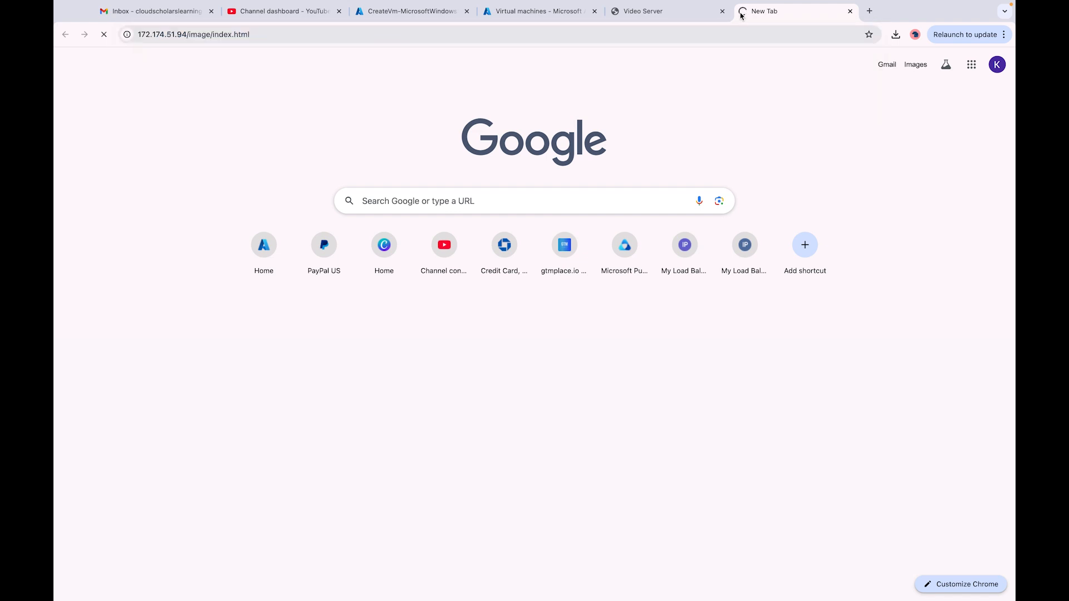